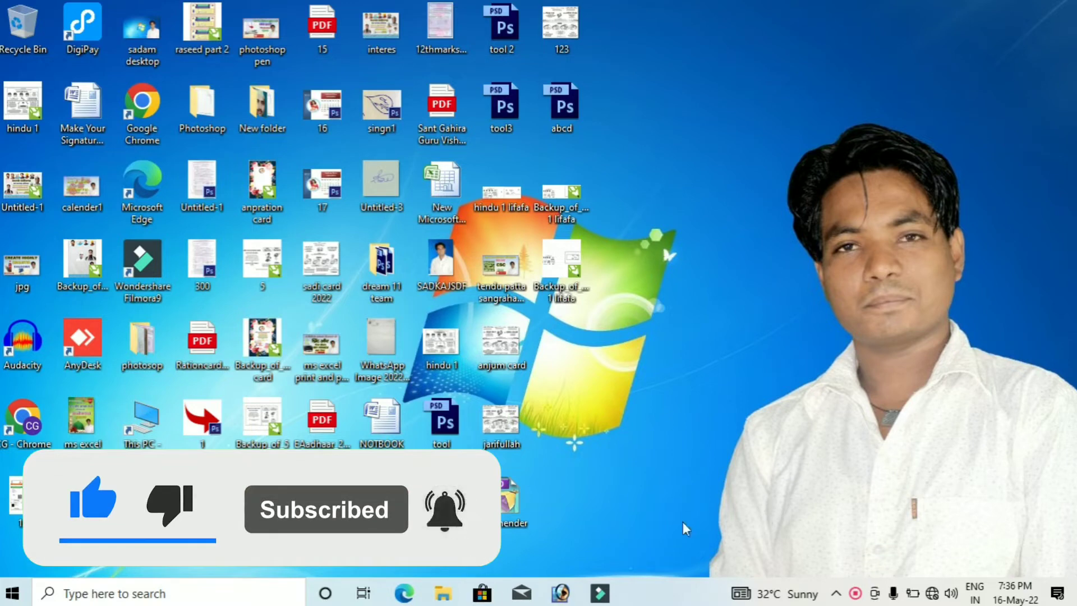
Bring the Adobe Photoshop window to the front from the taskbar
left_click(560, 593)
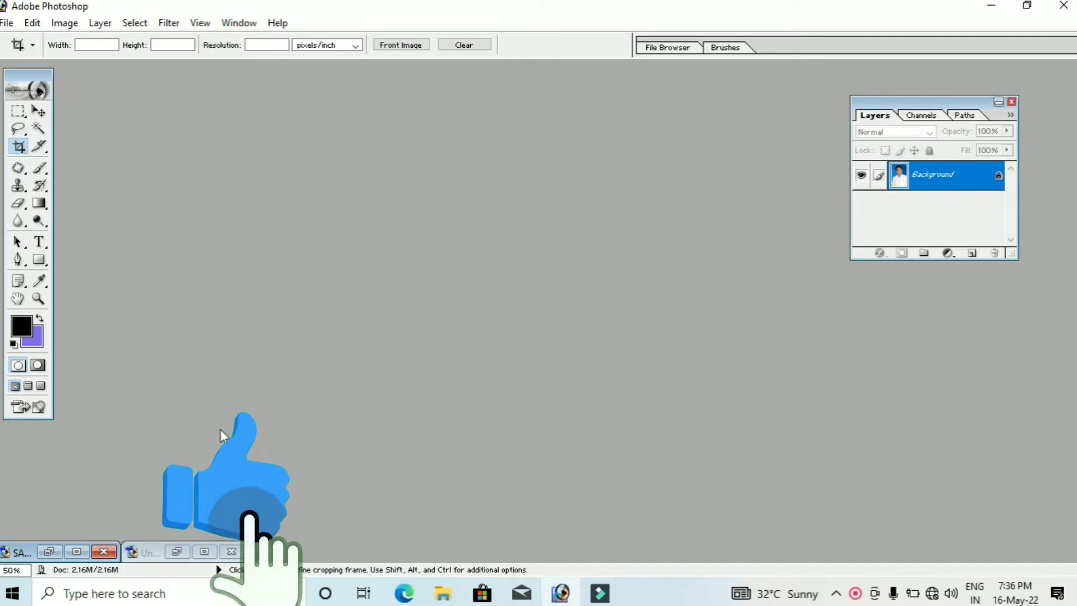
Restore the SADKAJSDF.jpg window and place it beside Untitled-1
left_click(48, 552)
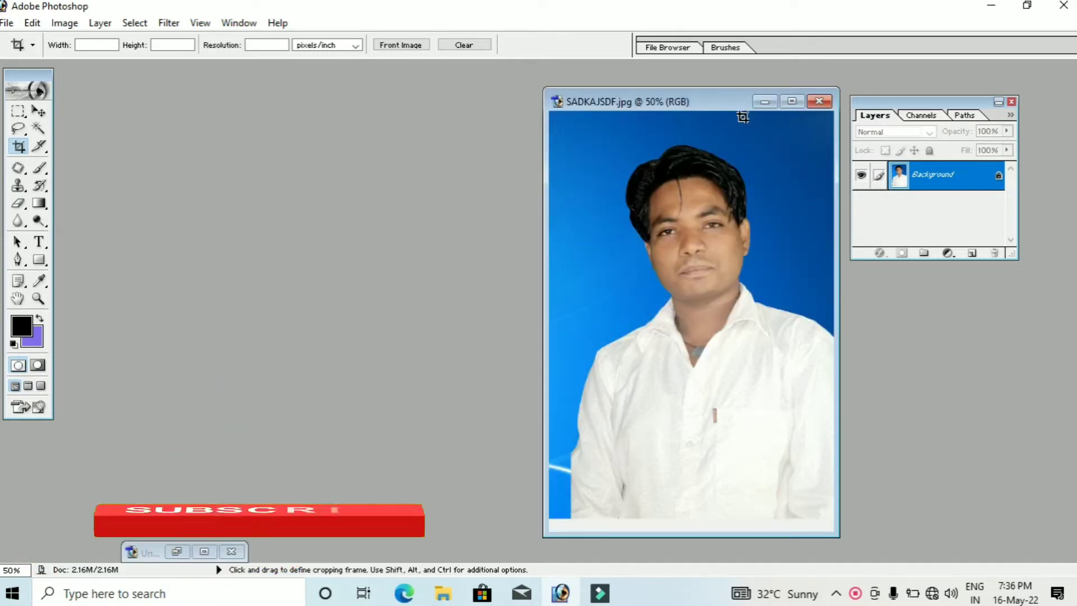
left_click_drag(691, 104, 639, 113)
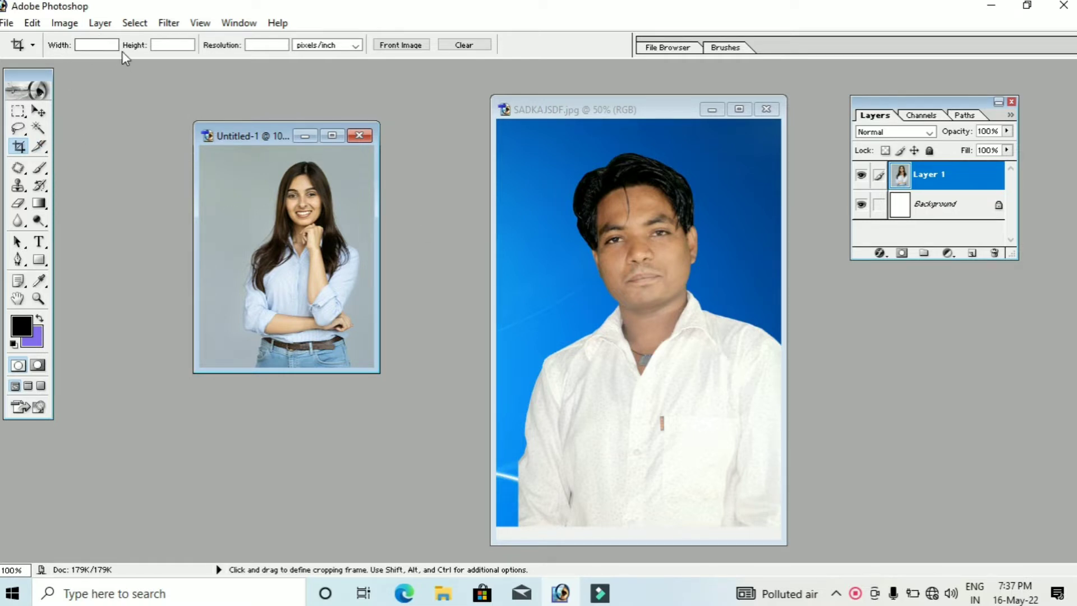
Set the Crop tool to 1.2 in × 1.4 in at 300 ppi
left_click(105, 47)
type(".4")
left_click(275, 49)
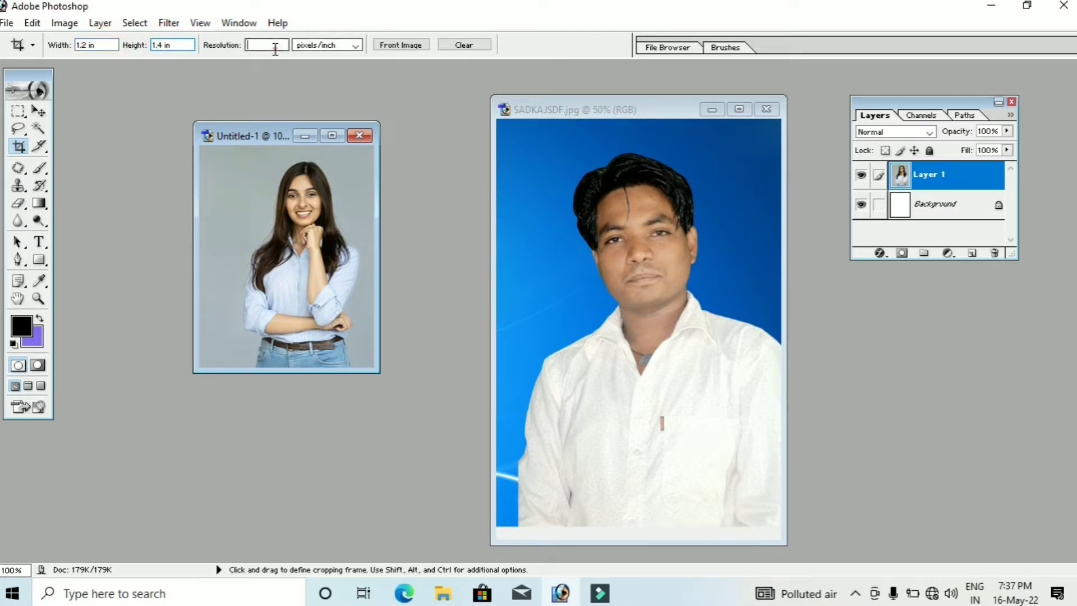
type("300")
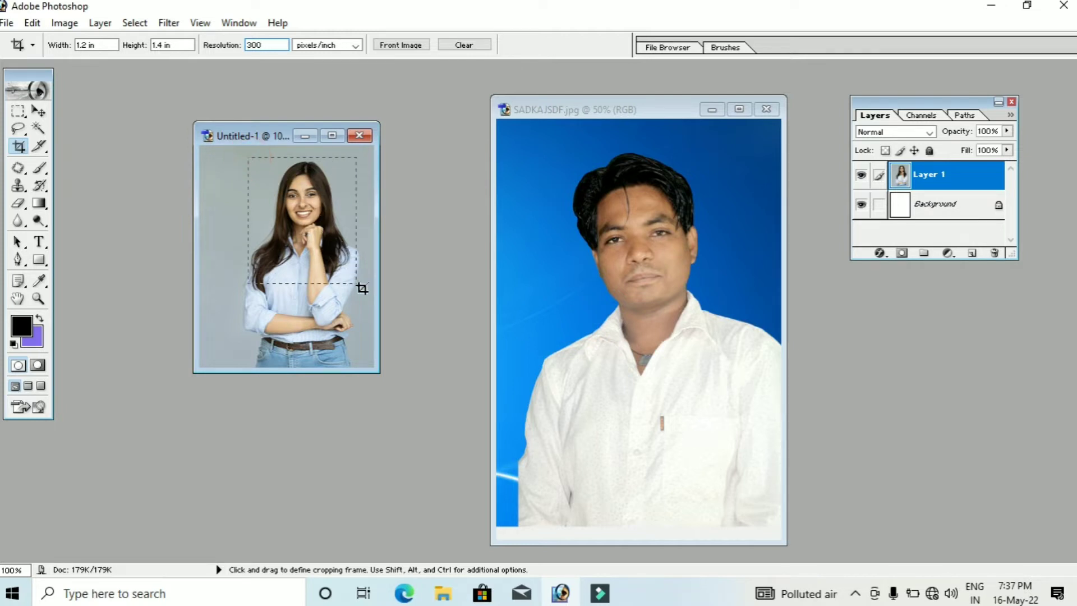
Crop the woman's photo to her head and shoulders and move its window up-left
left_click_drag(248, 158, 360, 301)
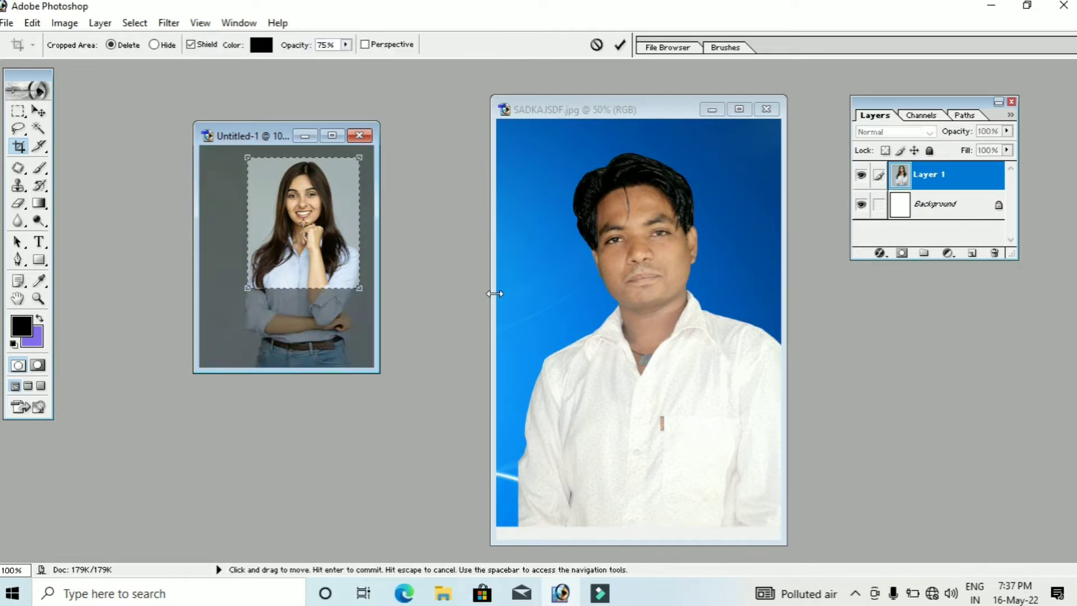
key("Right")
key("Right")
key("Right")
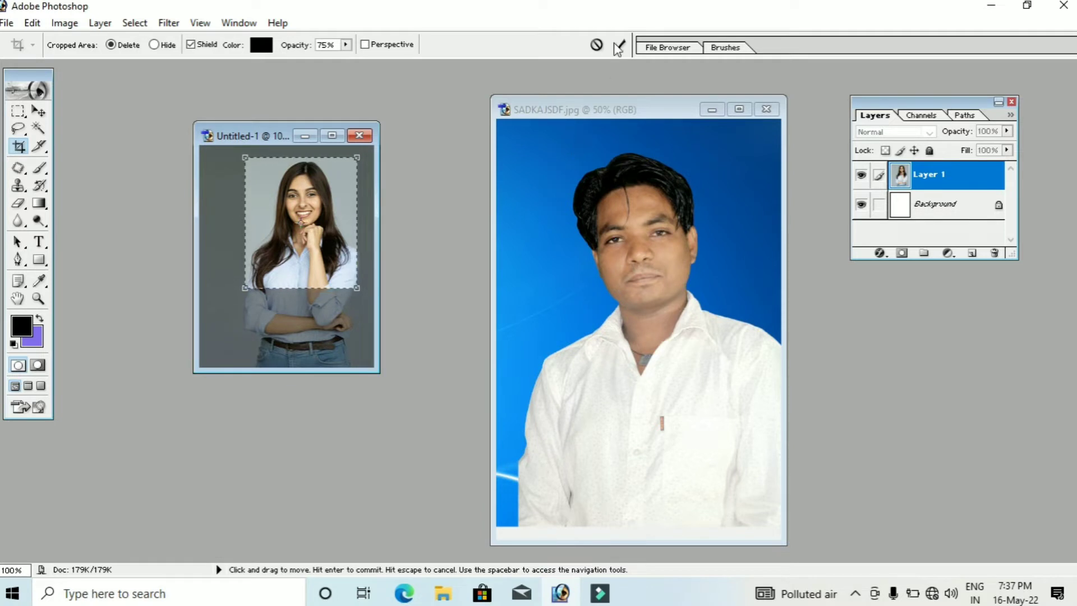
key("Right")
key("Right")
left_click(618, 45)
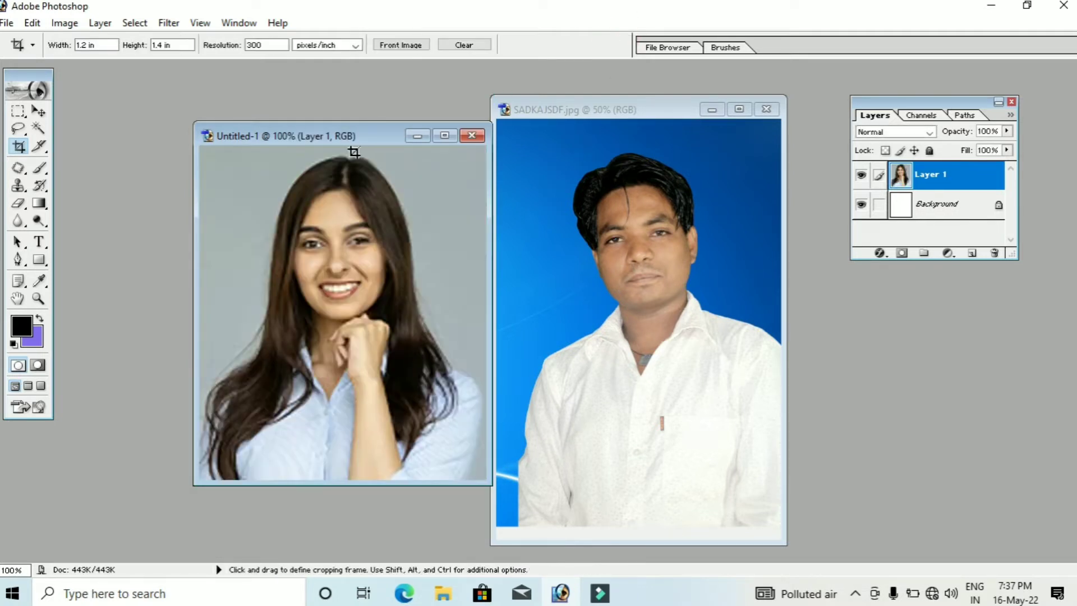
left_click_drag(346, 138, 268, 96)
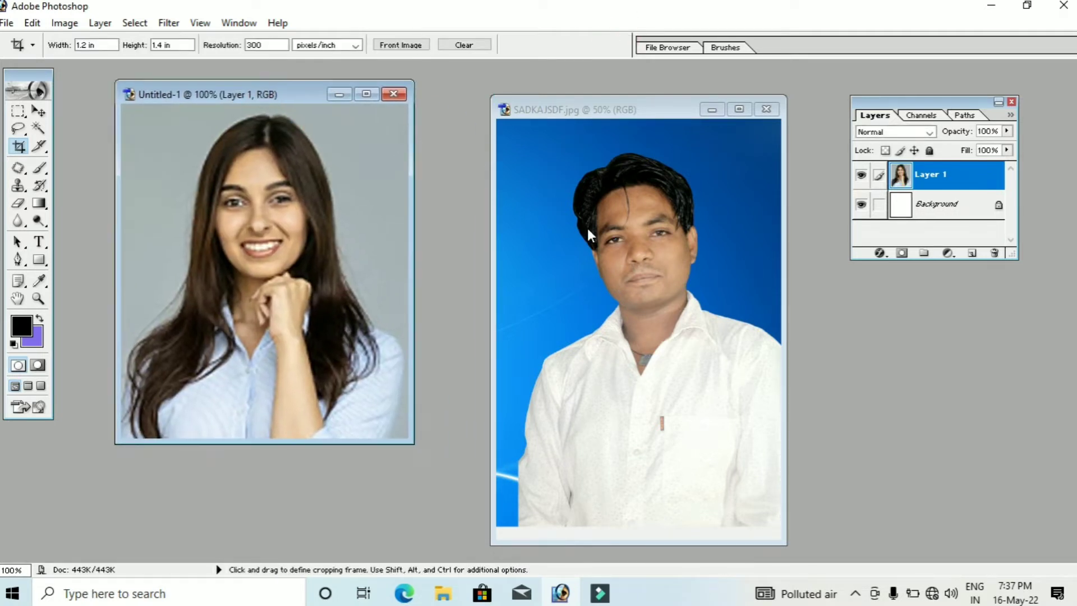
left_click(587, 227)
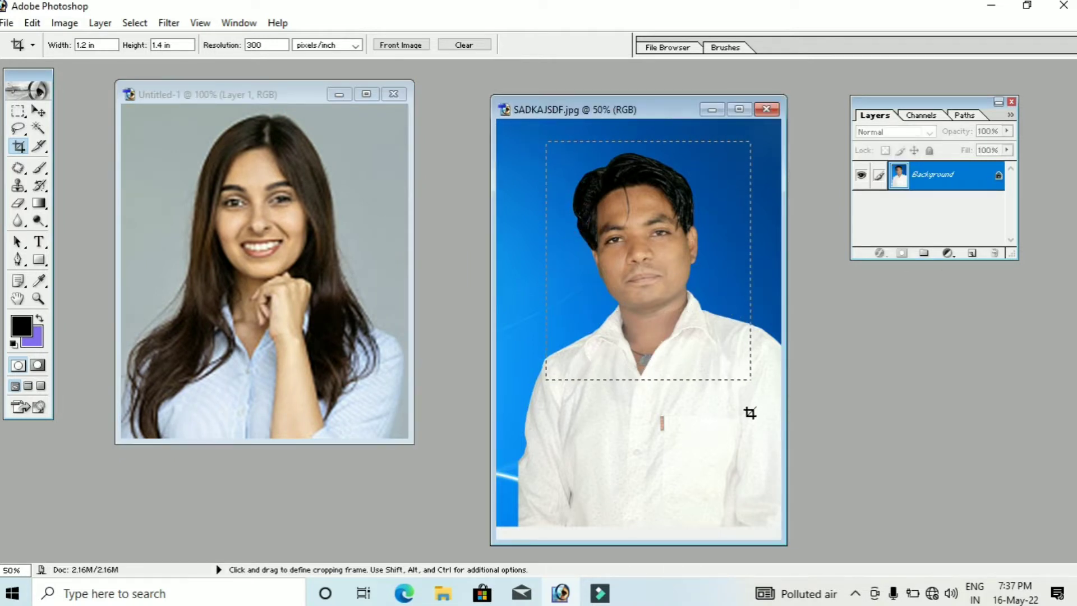
Crop SADKAJSDF.jpg to the man's head and shoulders at 1.2 × 1.4 in
mouse_move(751, 413)
left_mouse_down()
mouse_move(764, 395)
mouse_move(774, 410)
left_mouse_up()
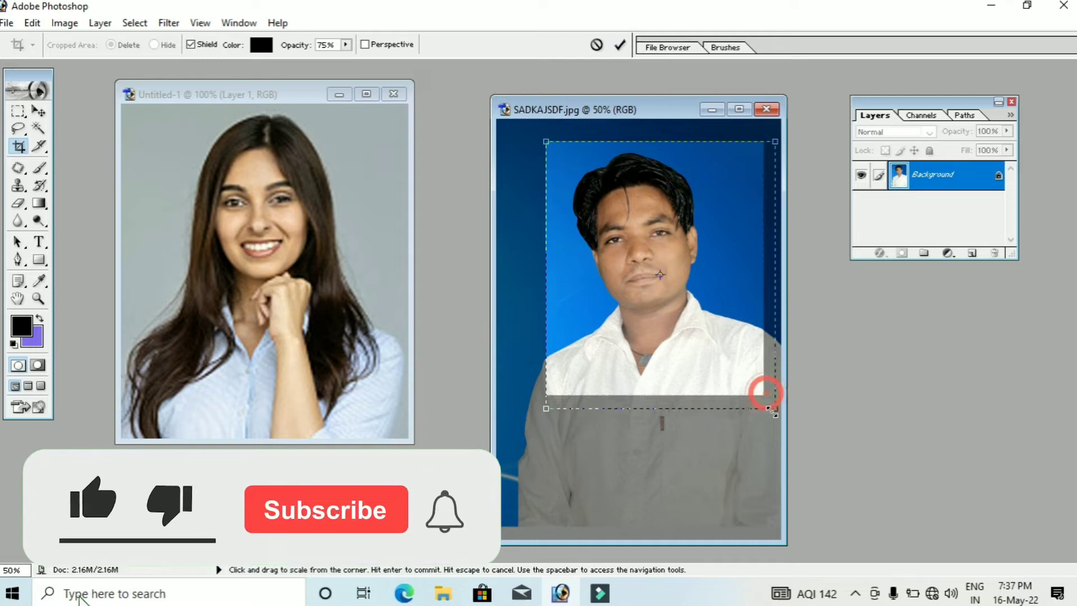
left_click(620, 44)
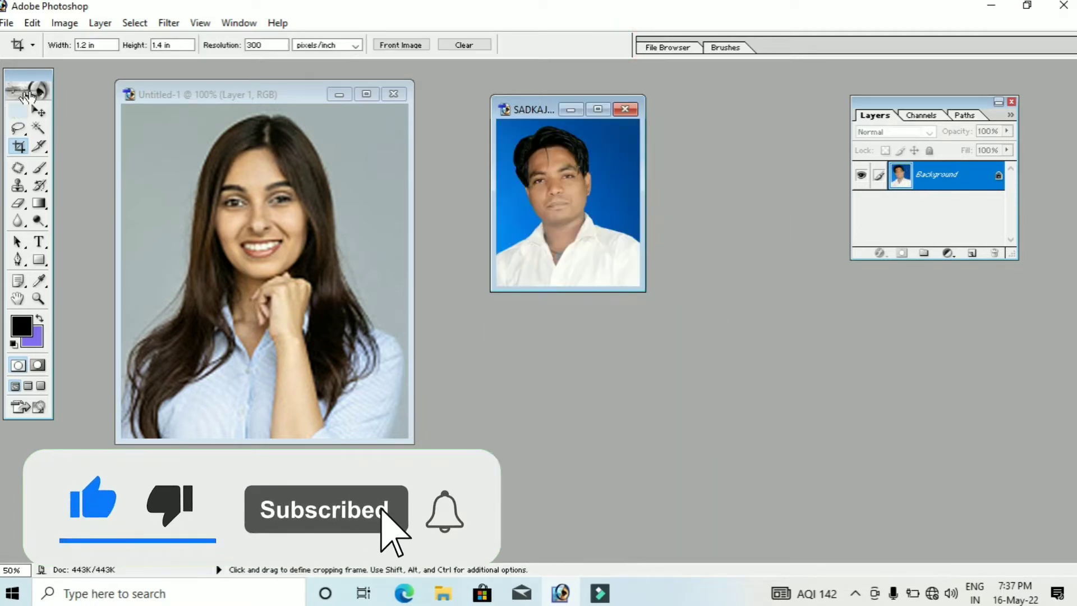
Create a new white document using the 4 x 6 preset
left_click(6, 23)
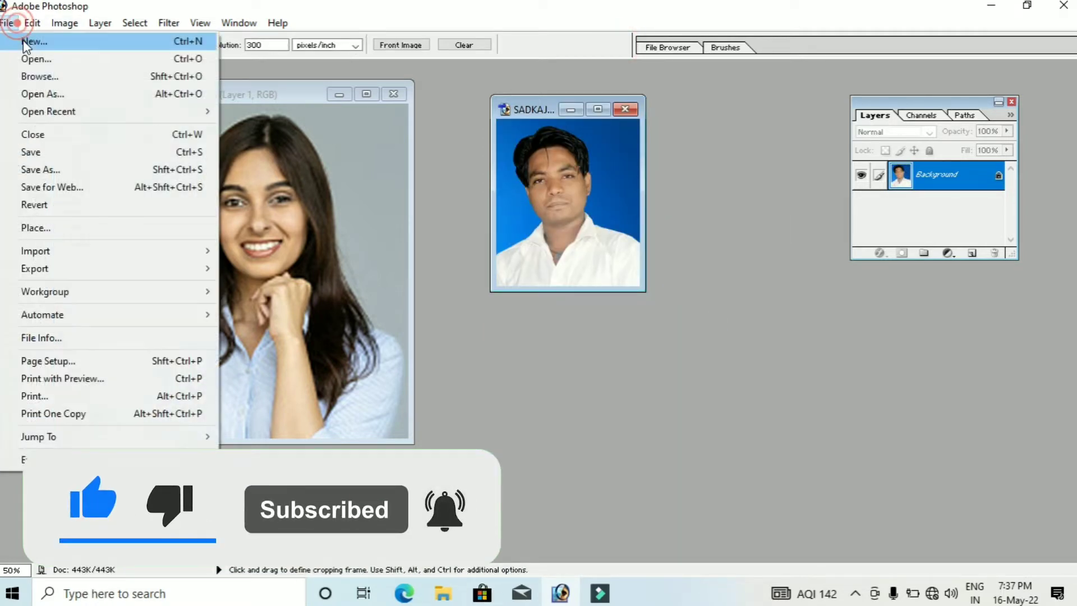
left_click(17, 41)
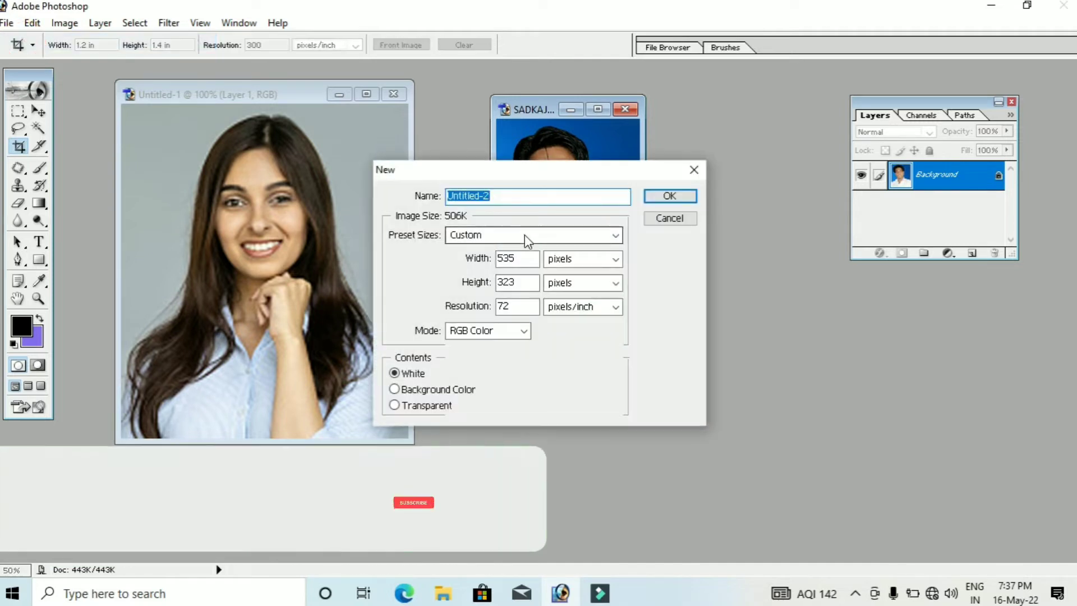
left_click(524, 235)
left_click(488, 119)
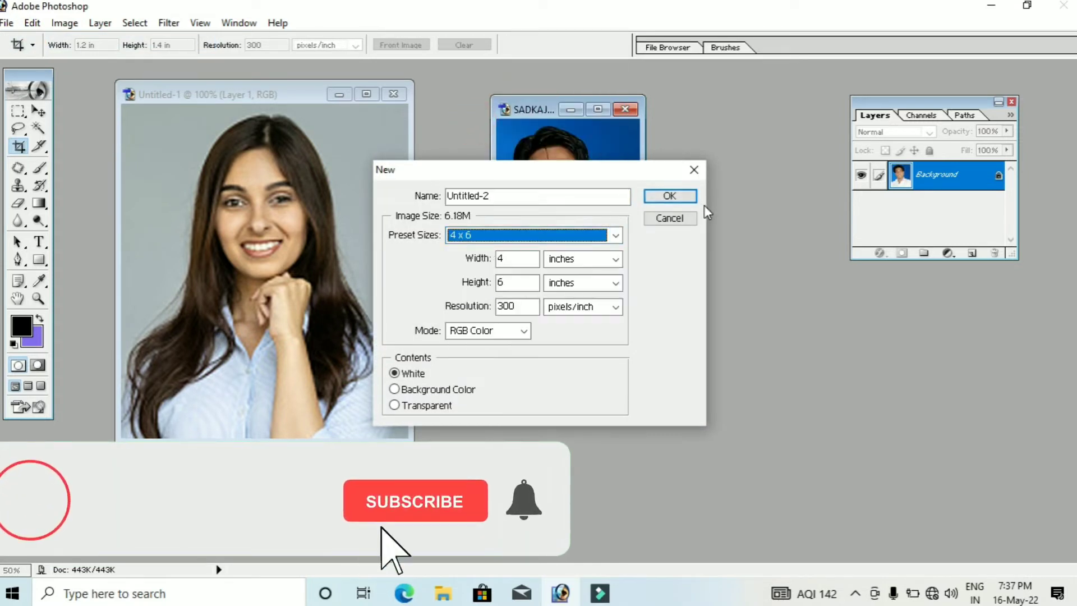
left_click(669, 196)
Arrange the three document windows, cancel the stray crop and select the Move tool
left_click_drag(556, 229, 768, 100)
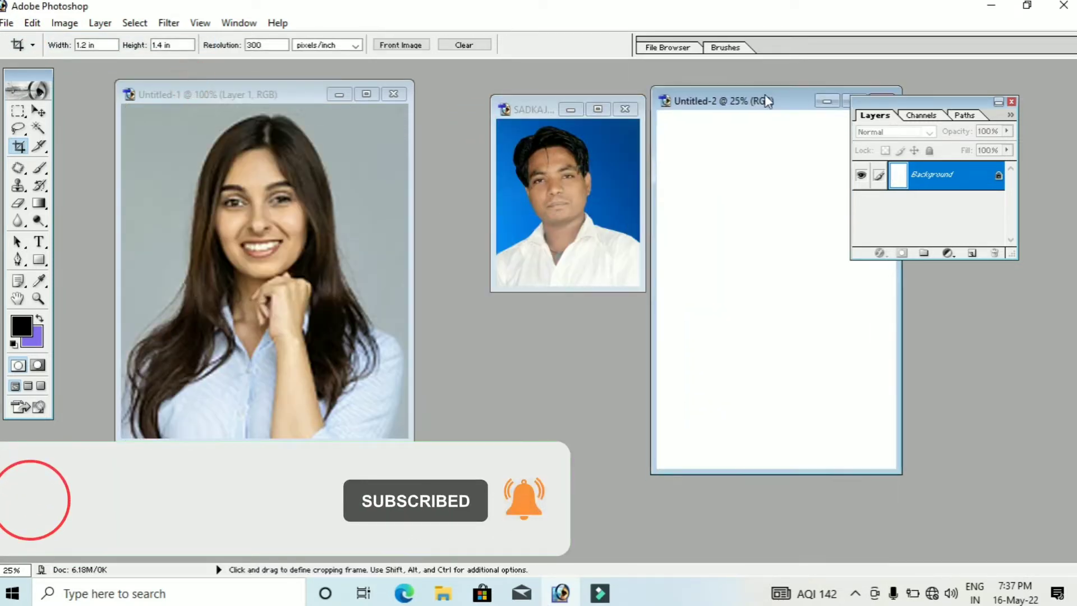
left_click(539, 110)
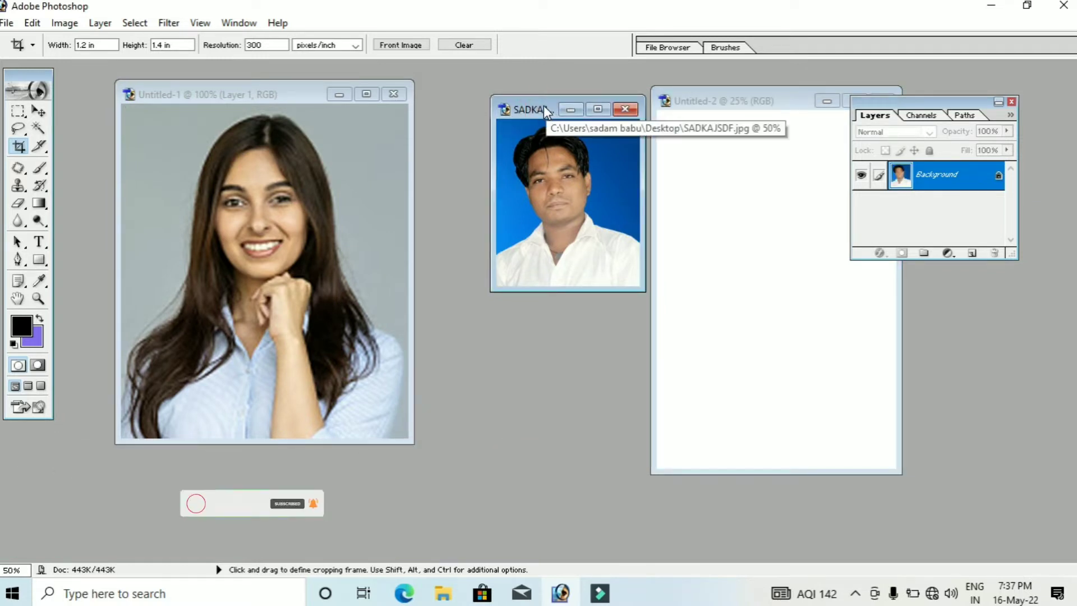
left_click_drag(545, 109, 510, 108)
left_click(787, 101)
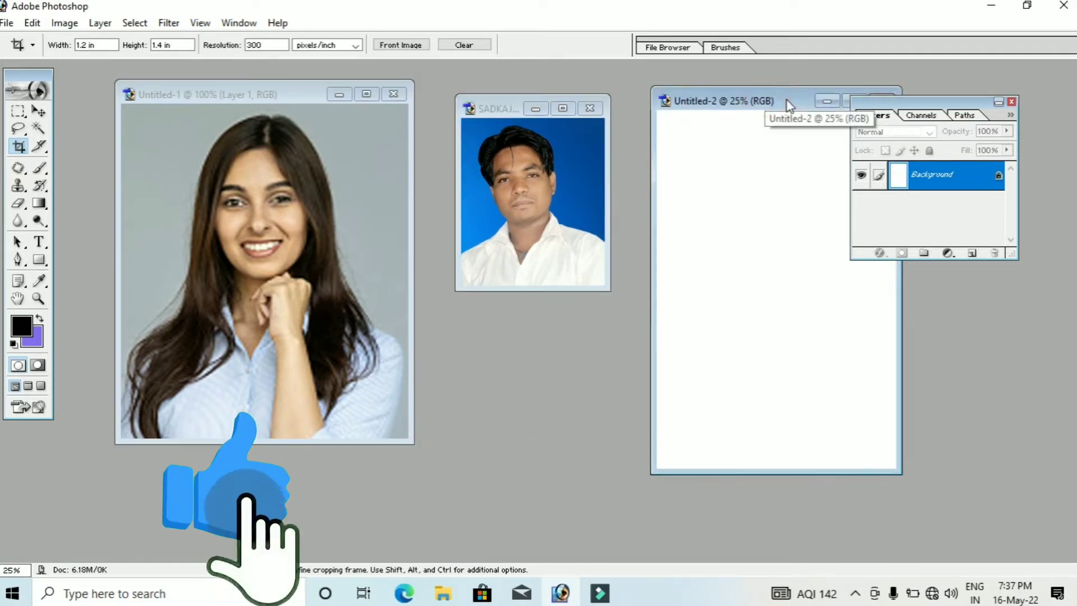
left_click_drag(789, 105, 750, 108)
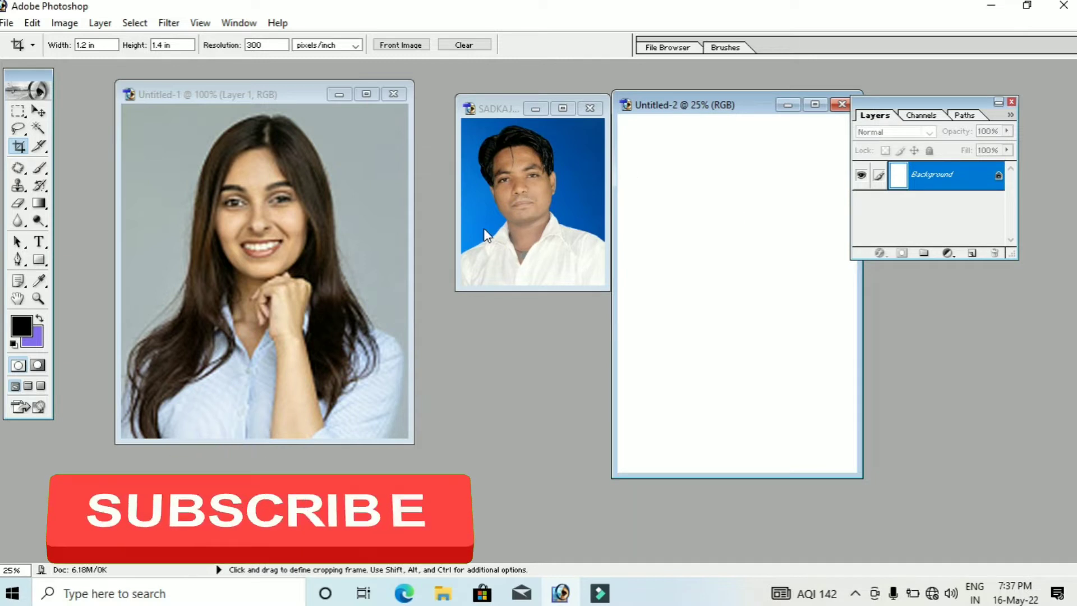
left_click(522, 195)
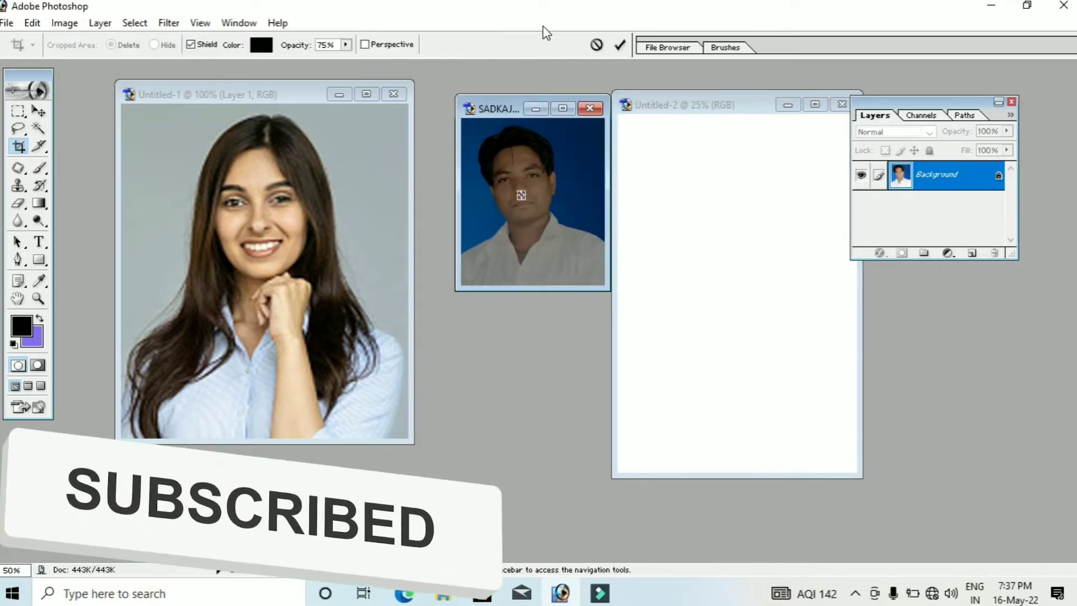
left_click(597, 46)
left_click(39, 110)
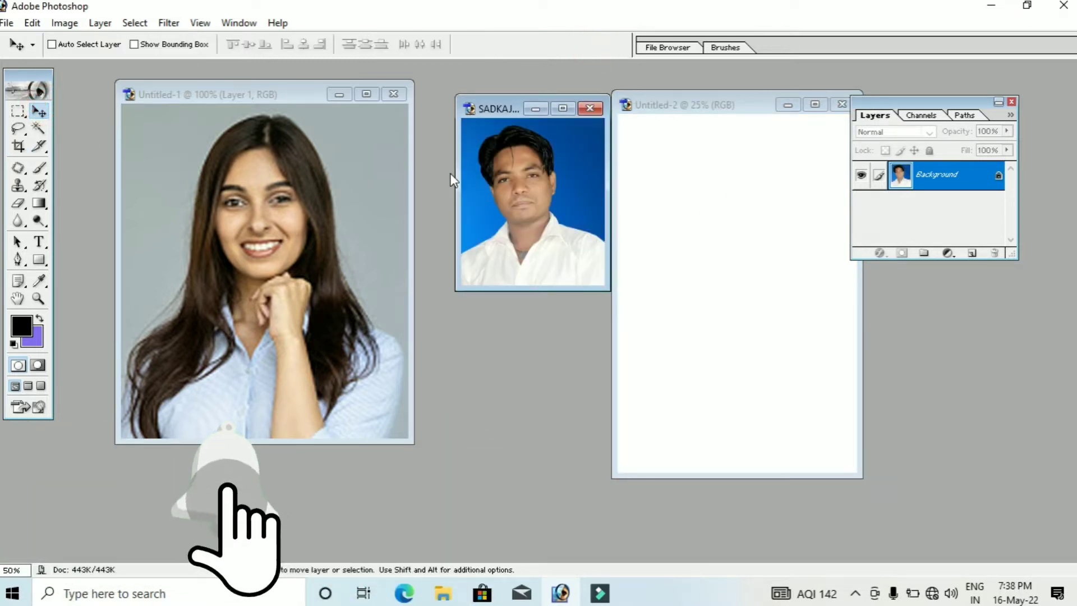
Drag both portraits onto Untitled-2 side by side, select Layer 1, and maximize the page
left_click_drag(542, 195, 782, 226)
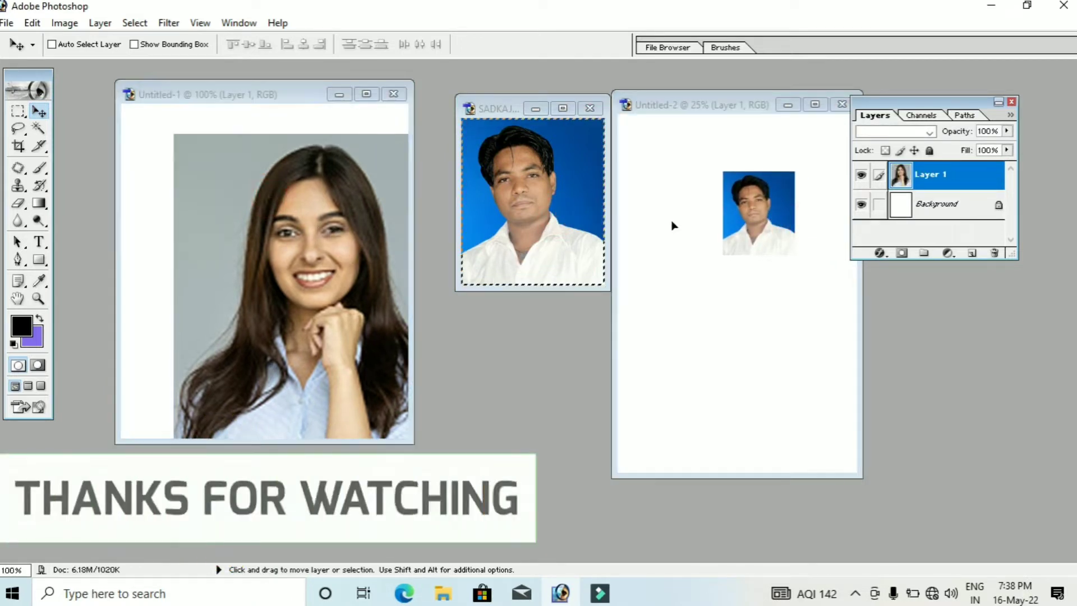
mouse_move(653, 234)
left_mouse_down()
mouse_move(804, 201)
mouse_move(711, 204)
mouse_move(739, 216)
mouse_move(721, 207)
mouse_move(731, 208)
left_mouse_up()
right_click(738, 216)
left_click(751, 221)
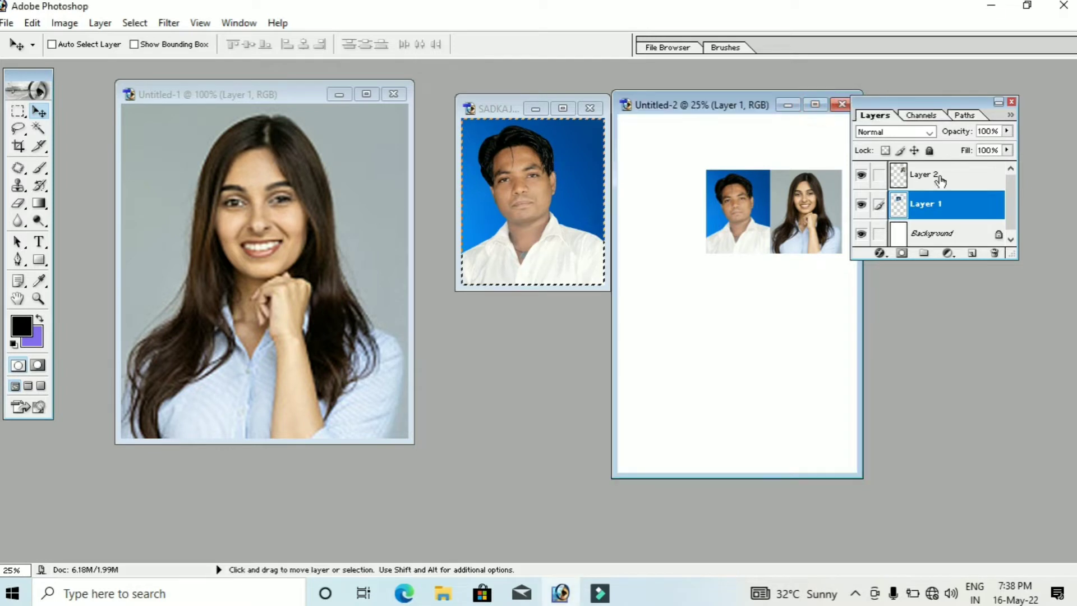
left_click(816, 104)
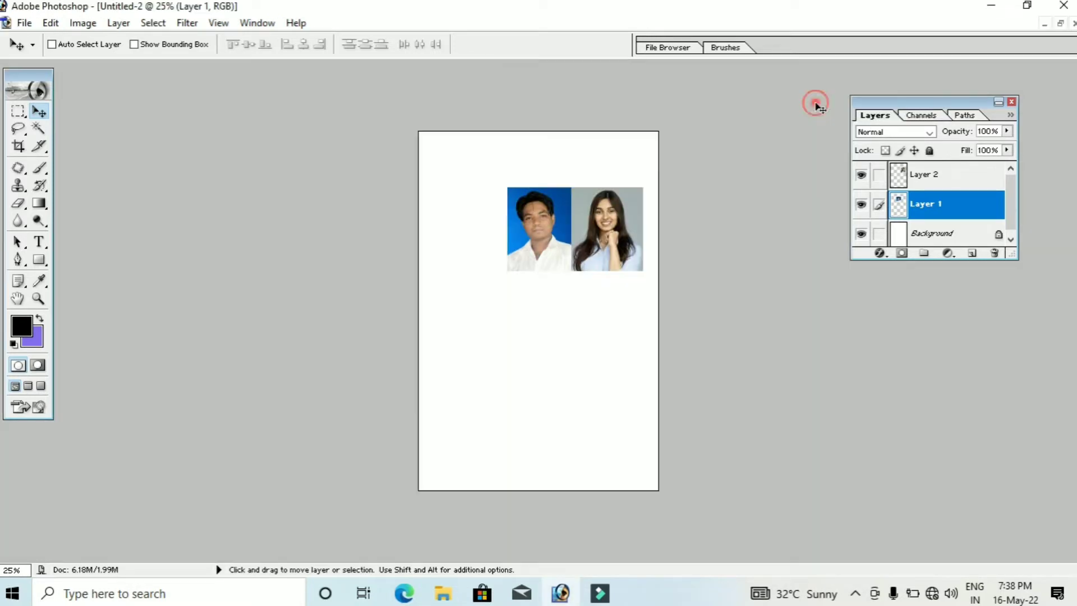
Clear the preset crop width and crop Untitled-2 tightly around both portraits
left_click(20, 148)
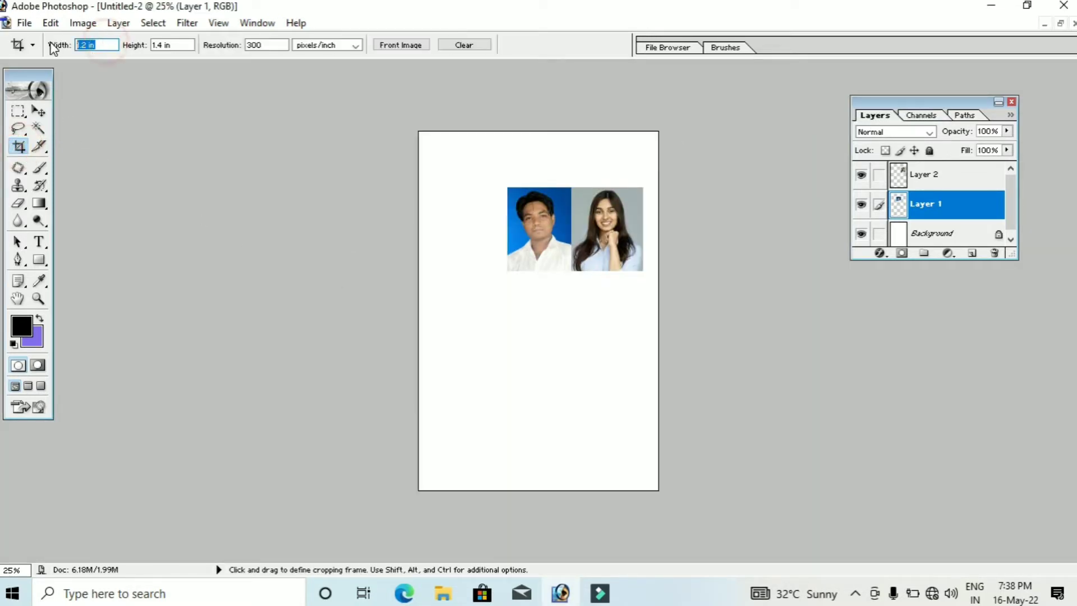
key("BackSpace")
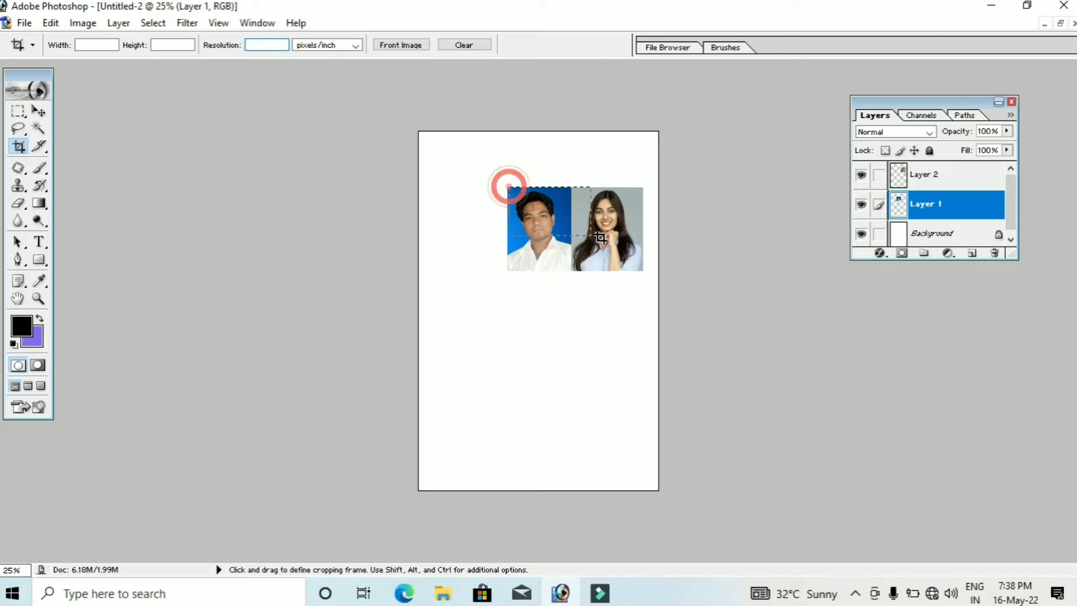
left_click_drag(635, 261, 637, 264)
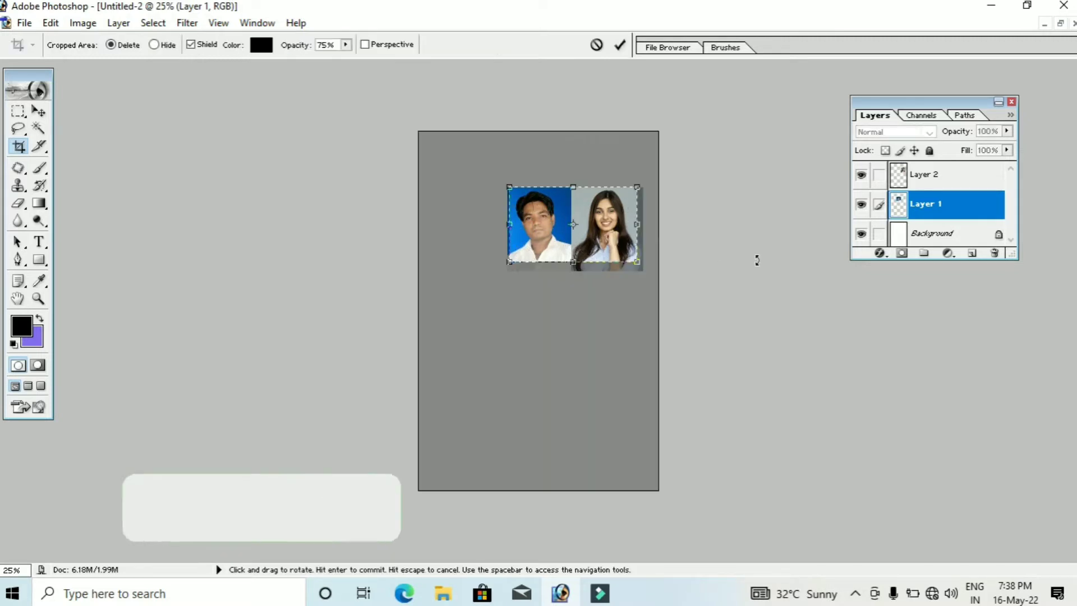
left_click(620, 46)
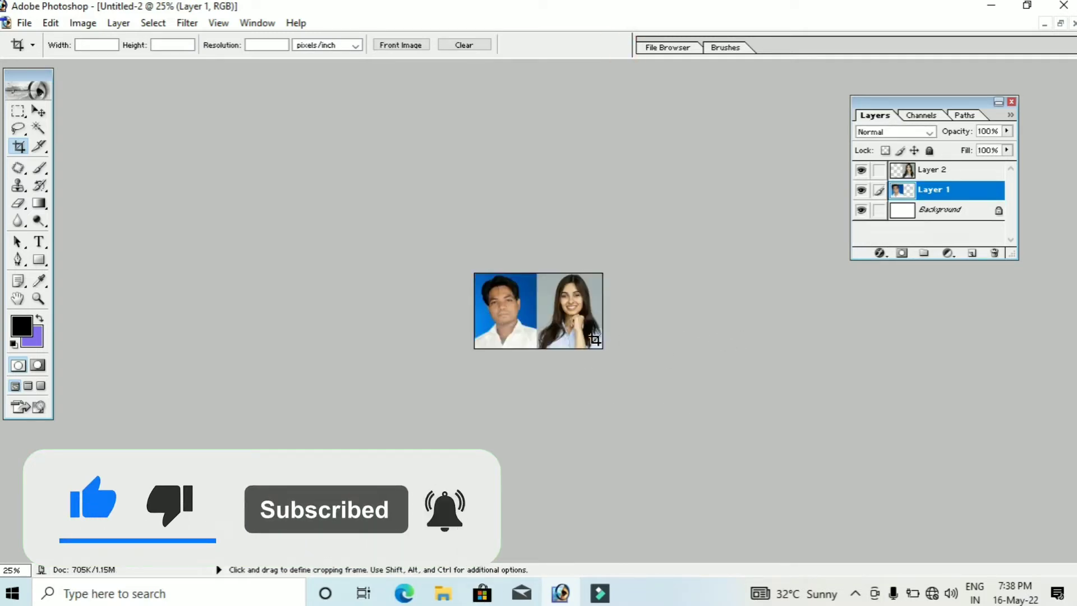
Magic Wand-select the woman's grey backdrop on Layer 2, zoom to 100%, and delete it
left_click(38, 128)
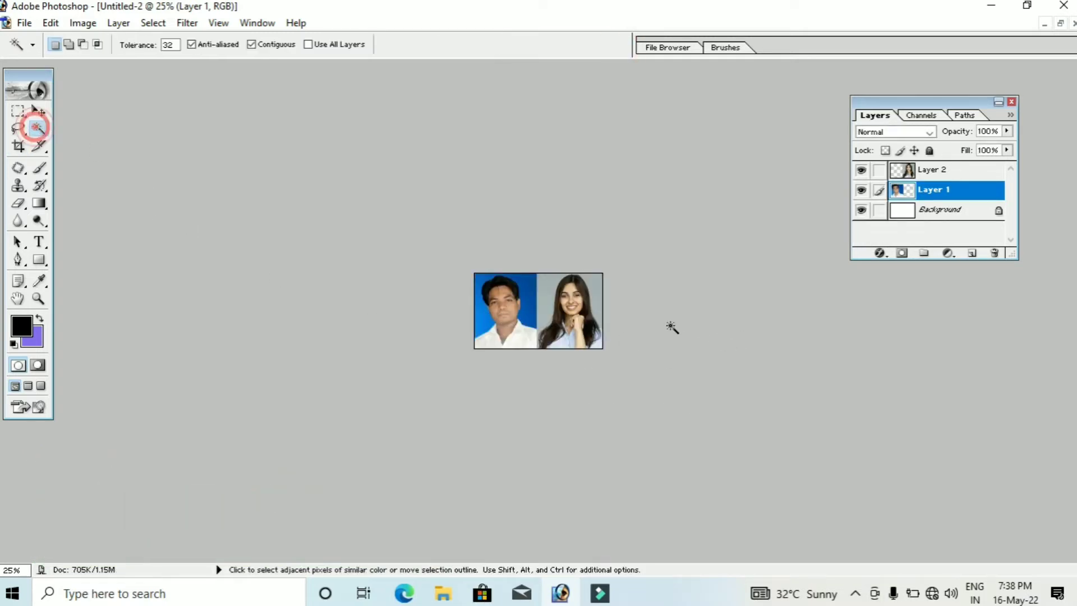
left_click(596, 292)
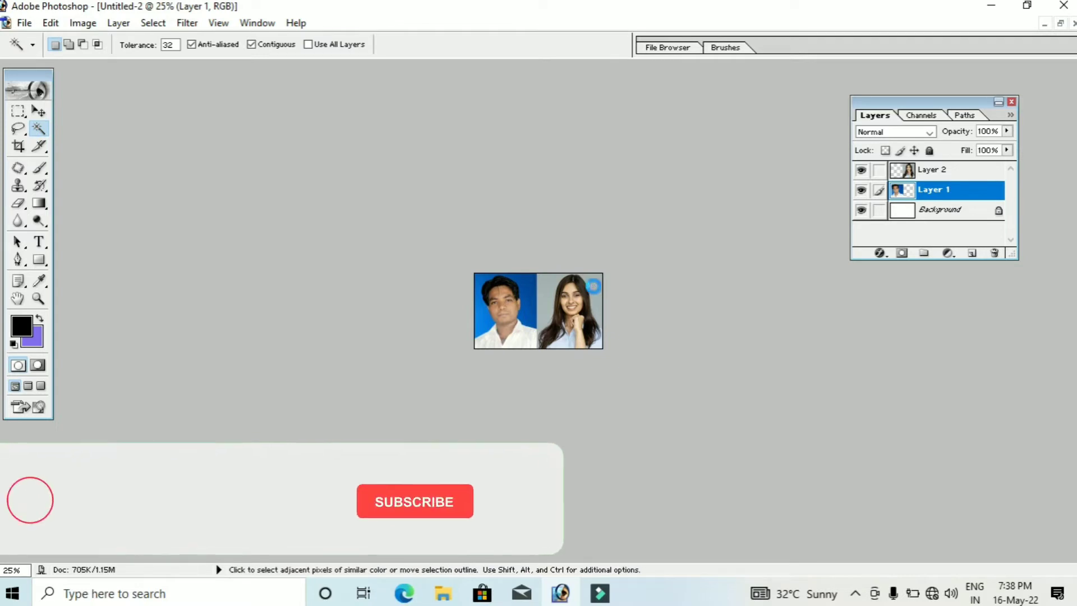
left_click(931, 170)
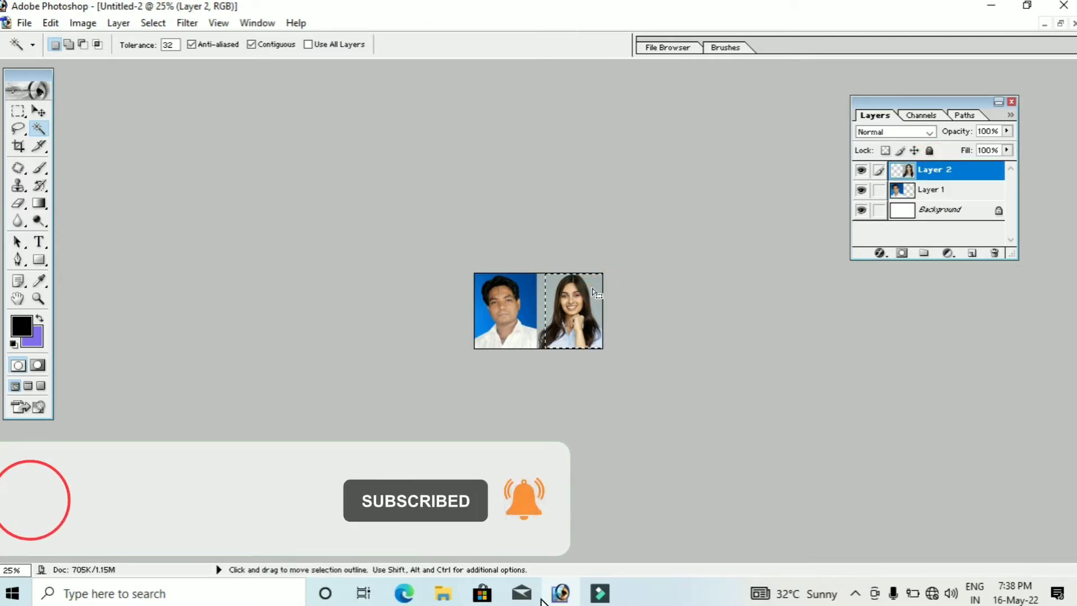
left_click(596, 293)
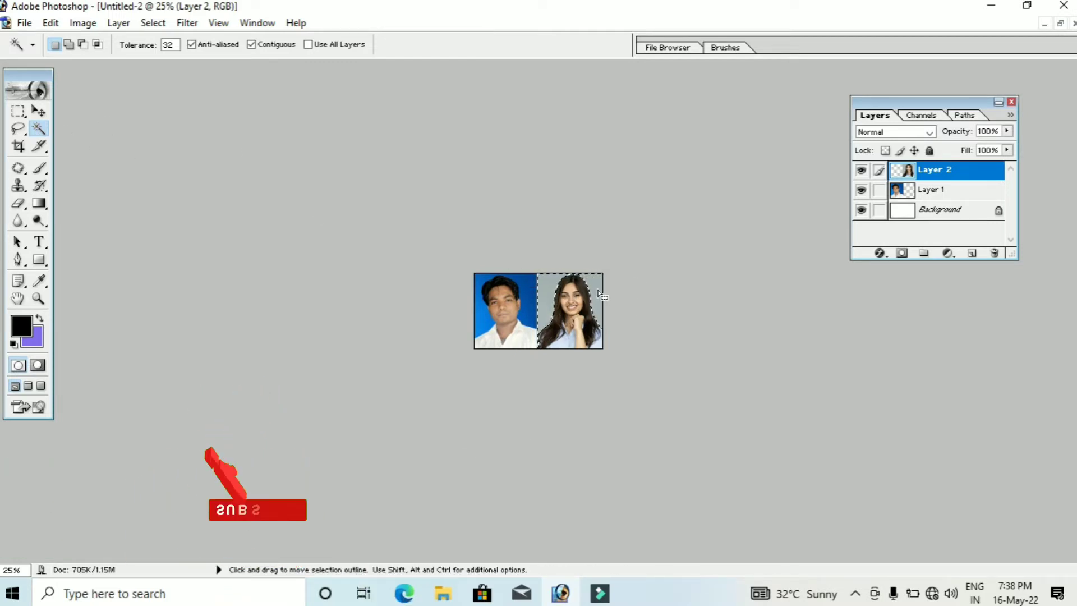
key("ctrl+plus")
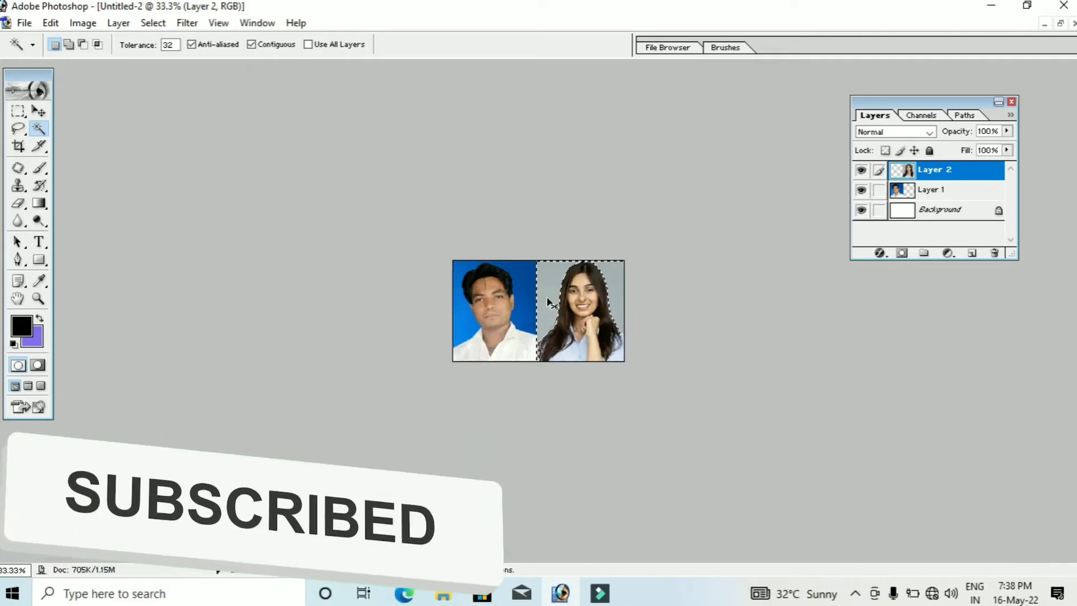
key("ctrl+plus")
key("ctrl+plus")
key("ctrl+plus")
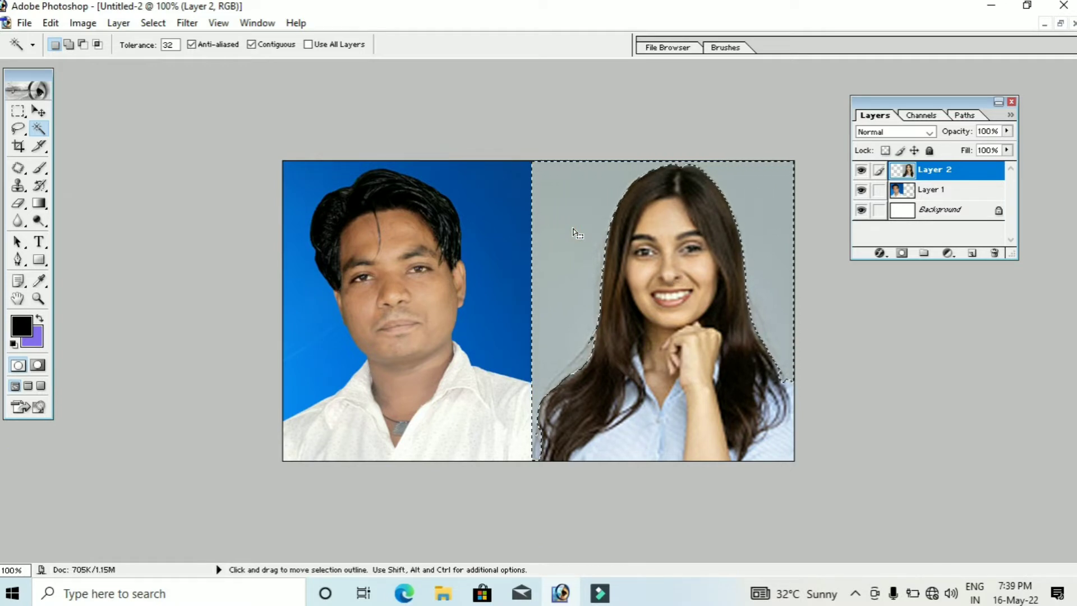
key("Delete")
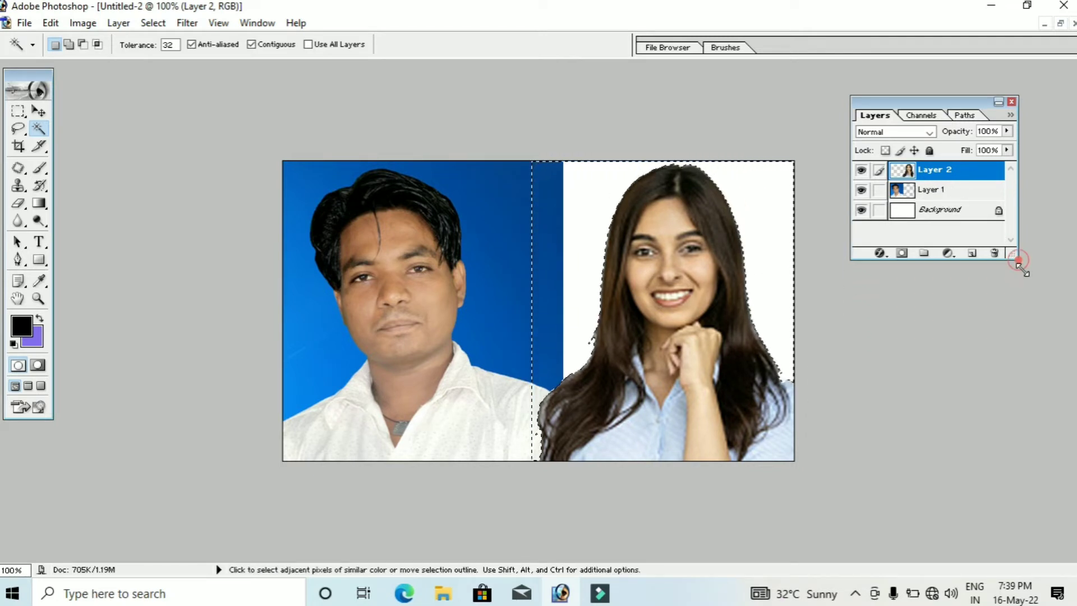
On Layer 1, Magic Wand and delete the man's blue backdrop areas, then reselect Layer 2
left_click_drag(1019, 261, 1065, 348)
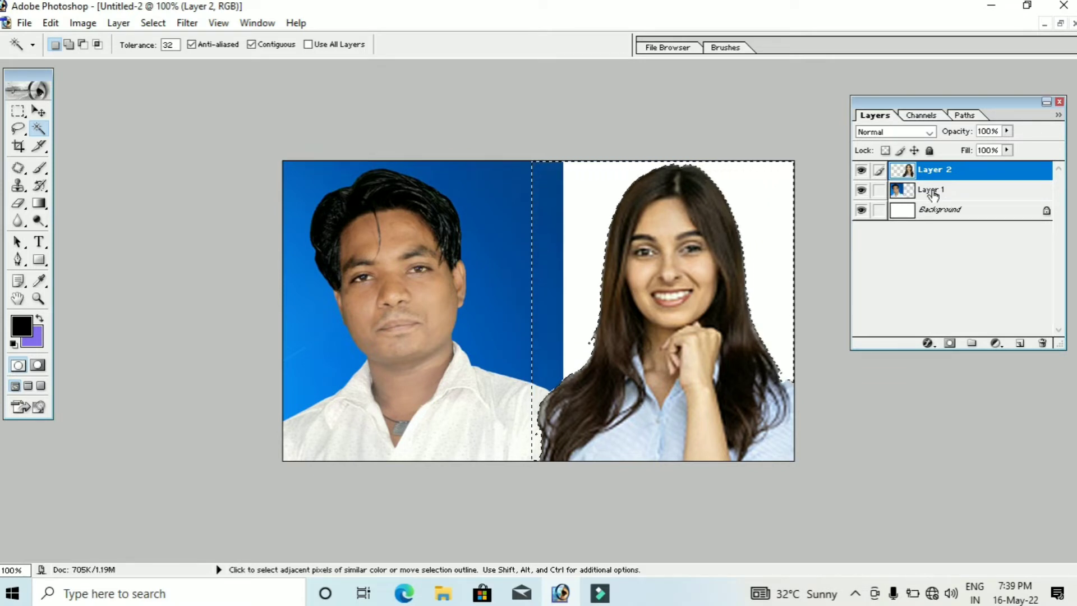
left_click(933, 190)
left_click(481, 178)
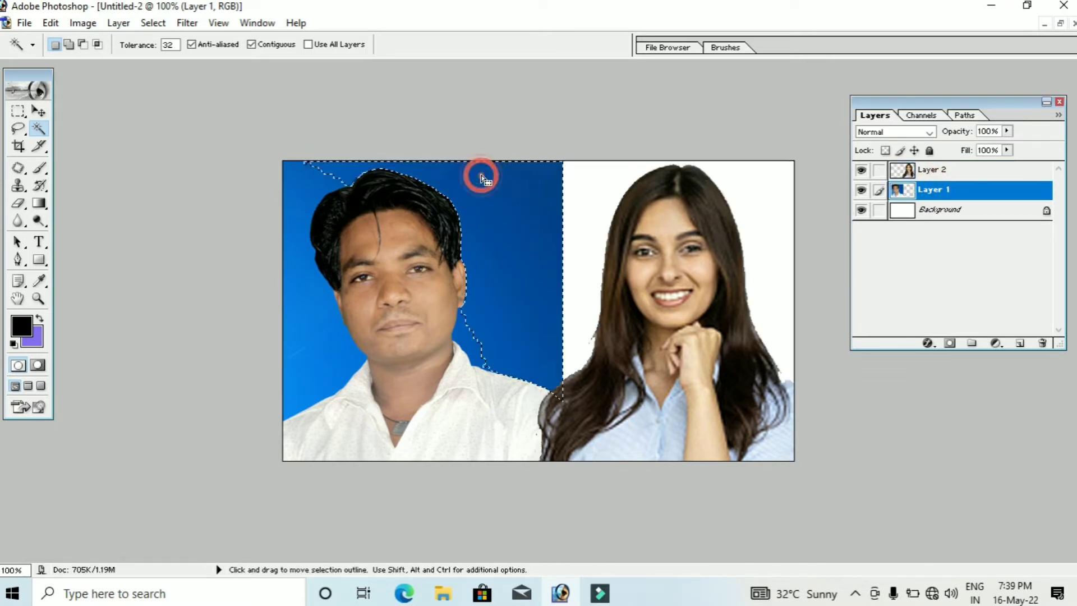
key("Delete")
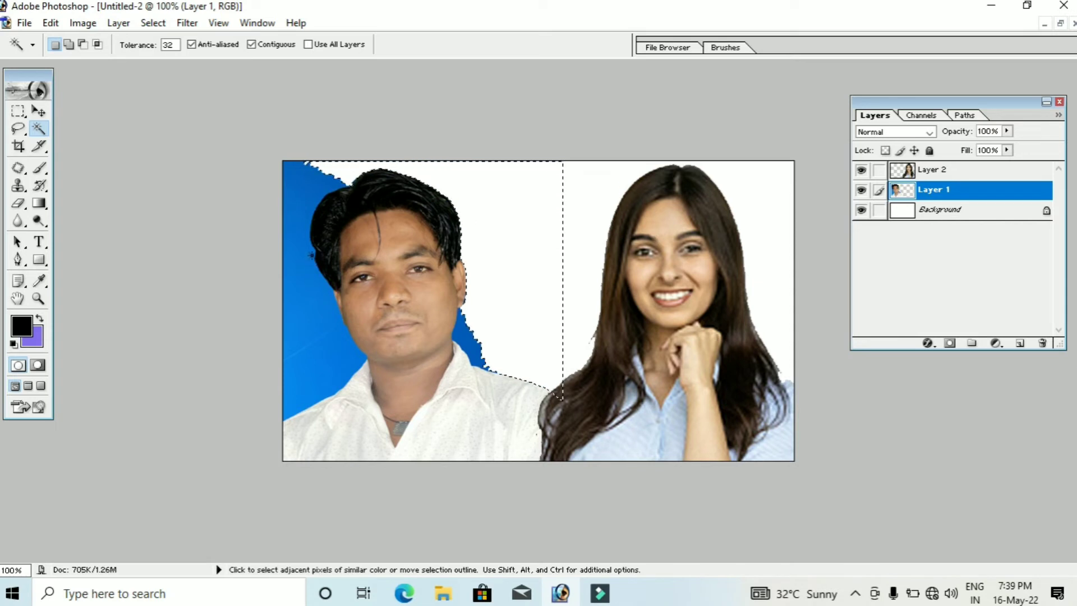
left_click(311, 255)
key("Delete")
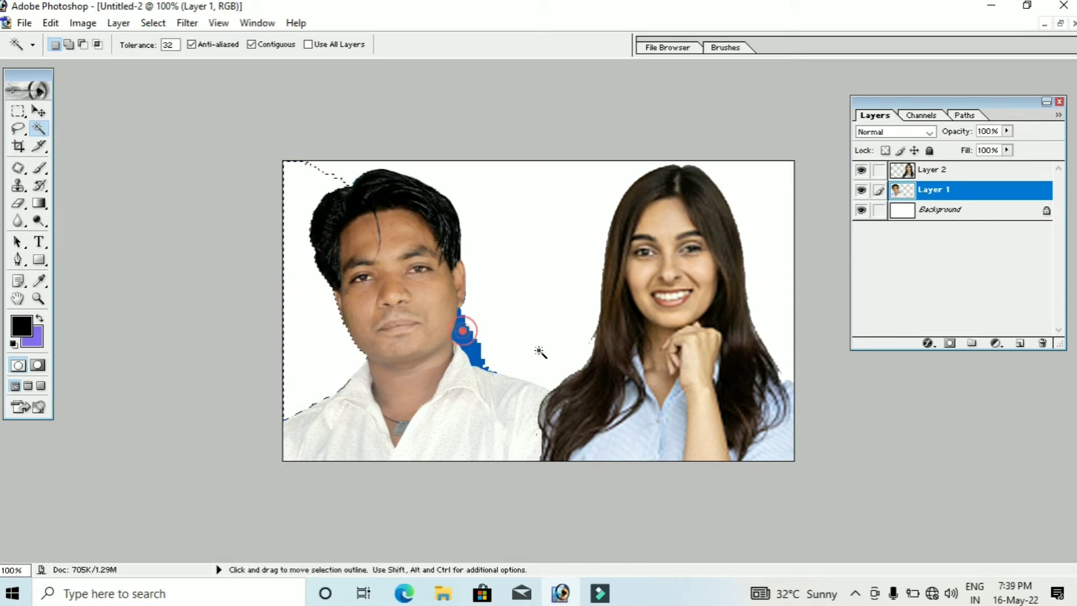
key("ctrl+d")
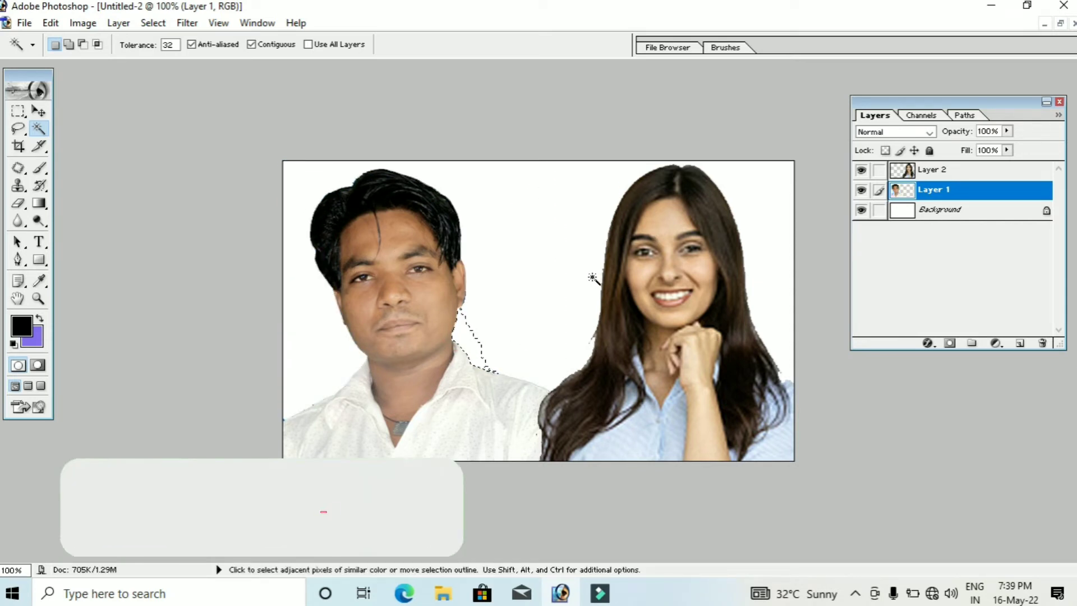
left_click(569, 241)
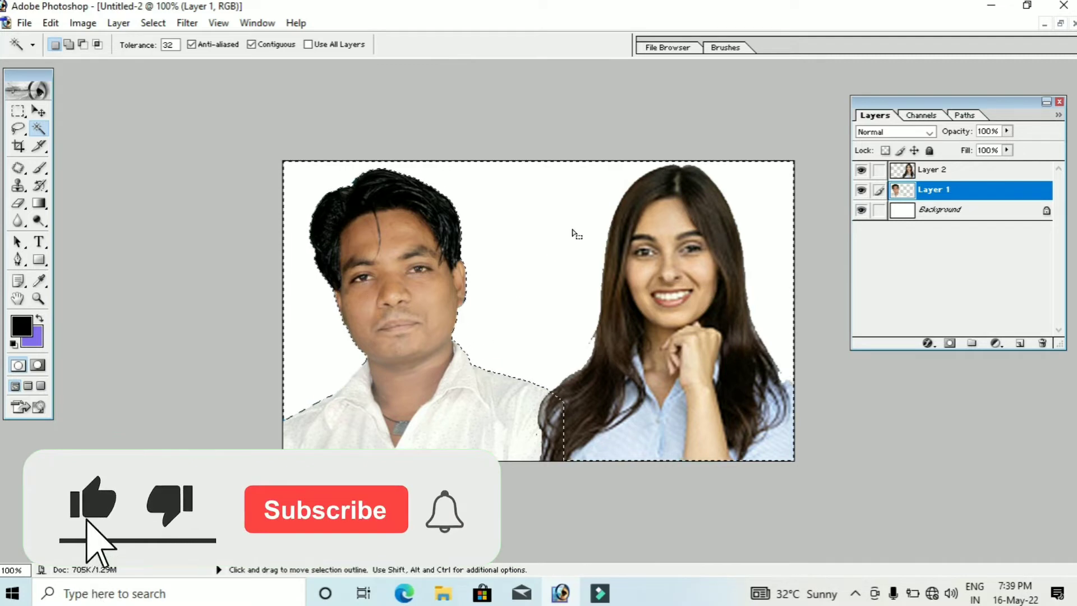
left_click(935, 169)
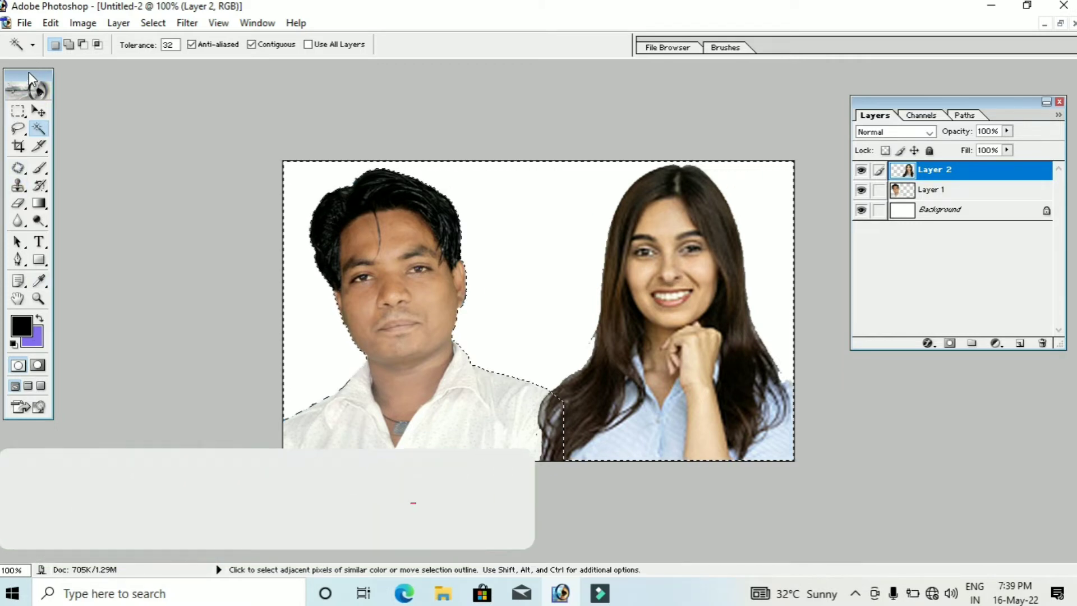
Set the background colour to bright pink F64573 in the Color Picker
left_click_drag(28, 71, 18, 64)
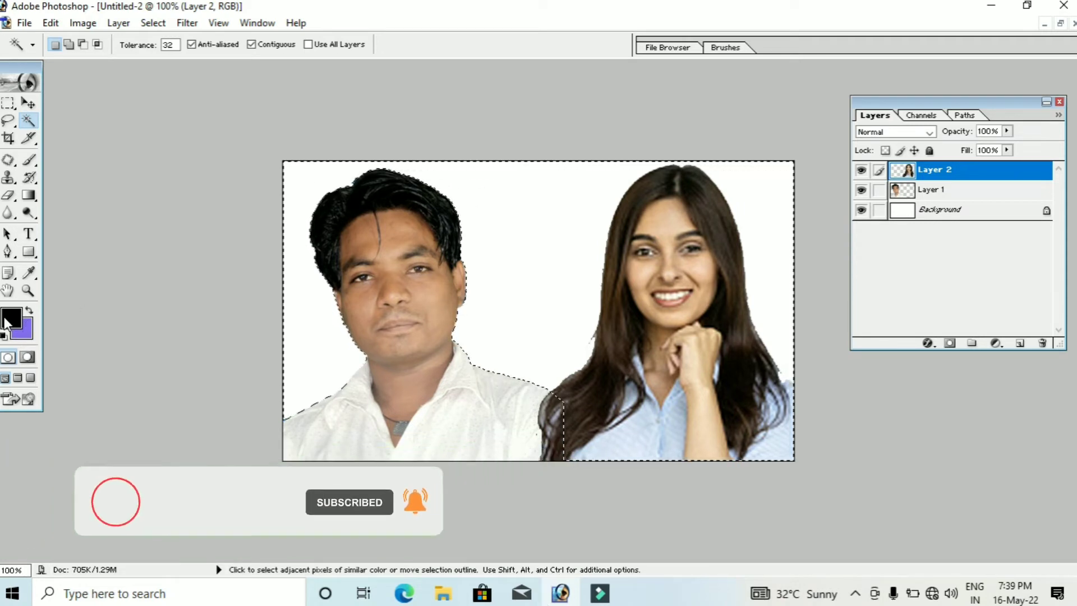
left_click(27, 333)
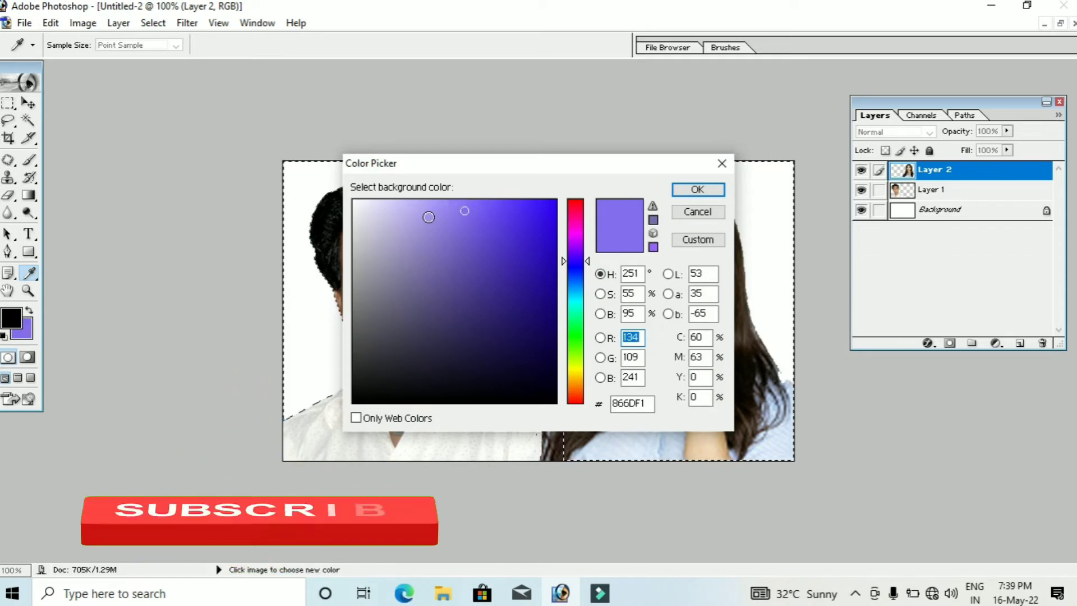
left_click(576, 327)
left_click_drag(577, 333, 575, 208)
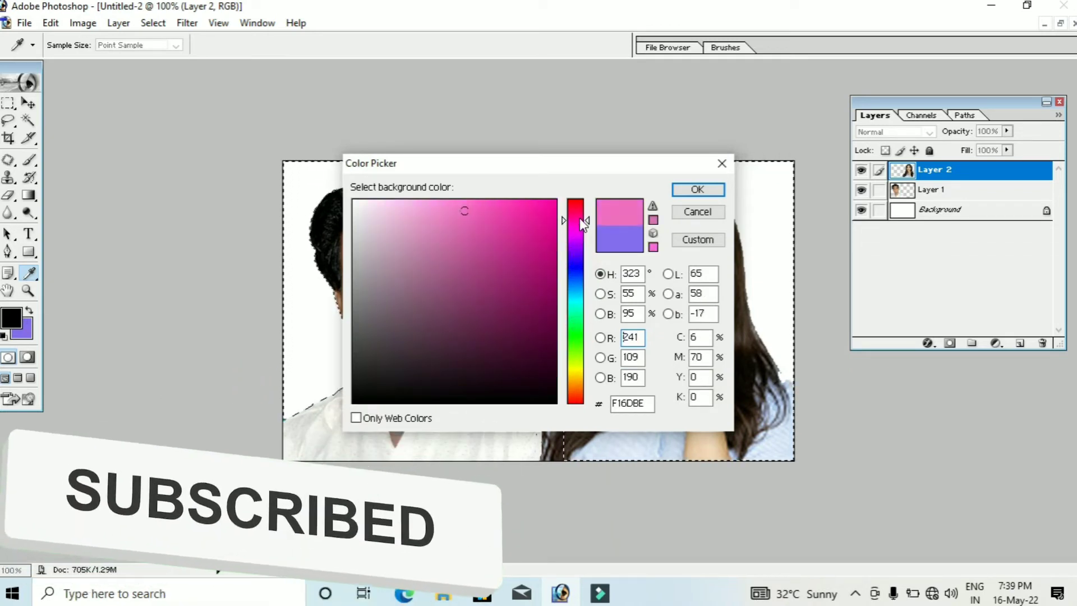
left_click(499, 209)
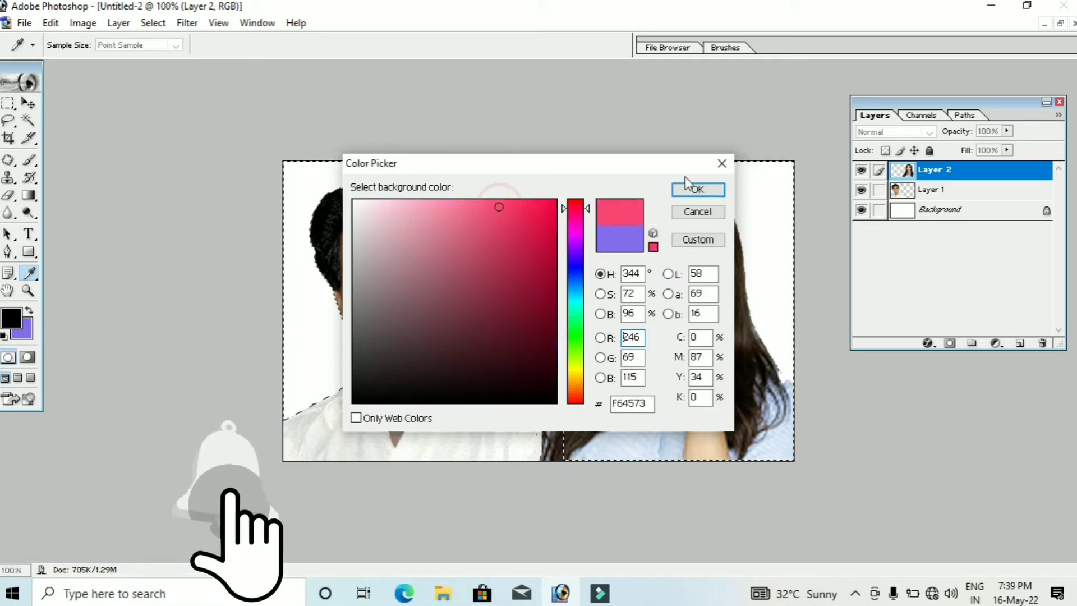
left_click(702, 189)
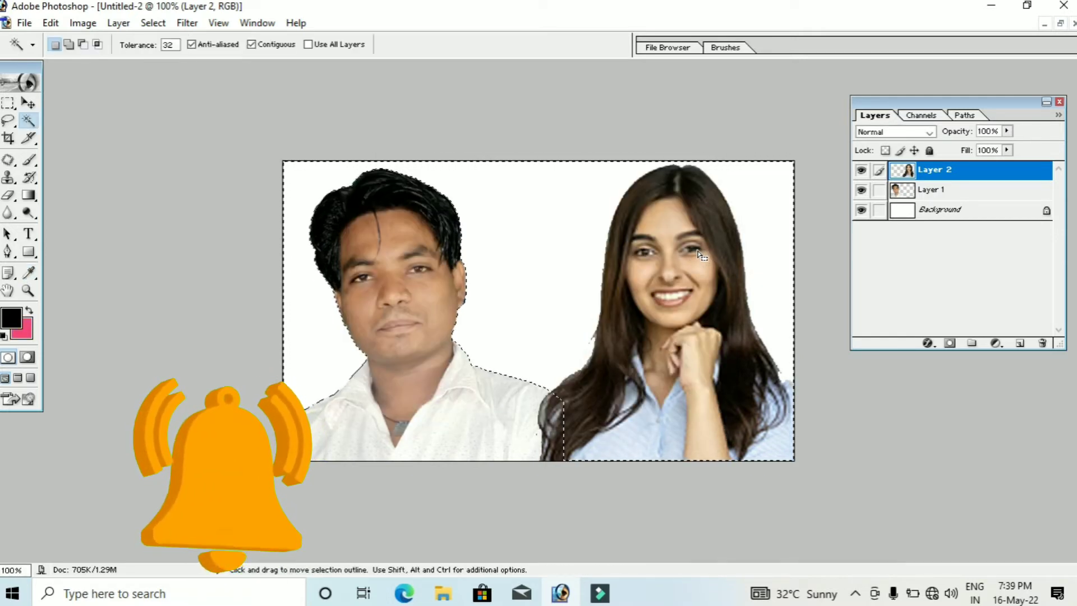
Fill the white backdrop on the man's Layer 1 with pink F64573, then deselect
key("ctrl+BackSpace")
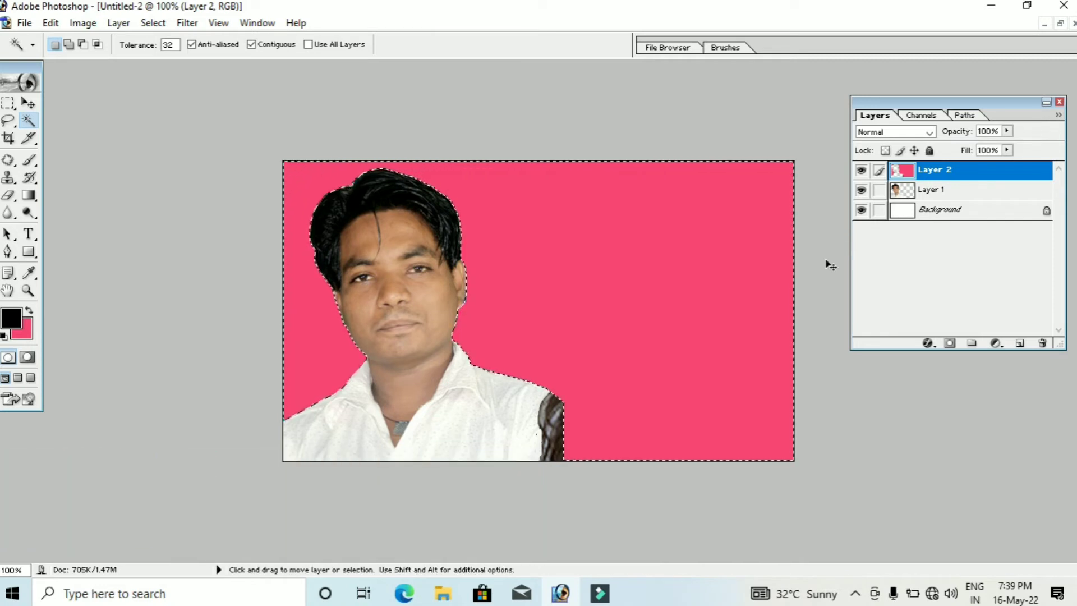
key("ctrl+z")
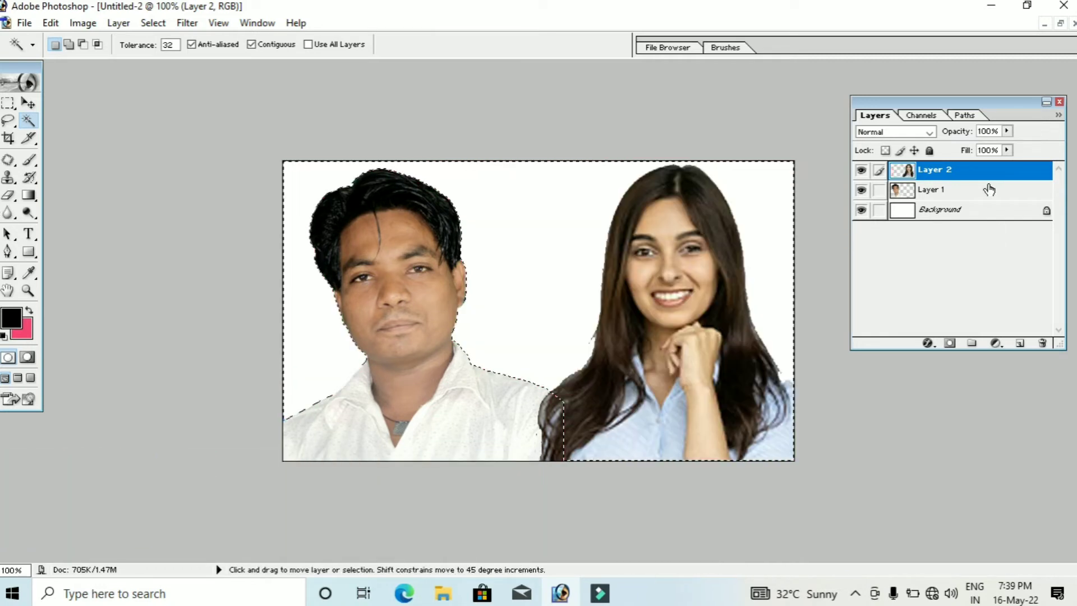
left_click(974, 194)
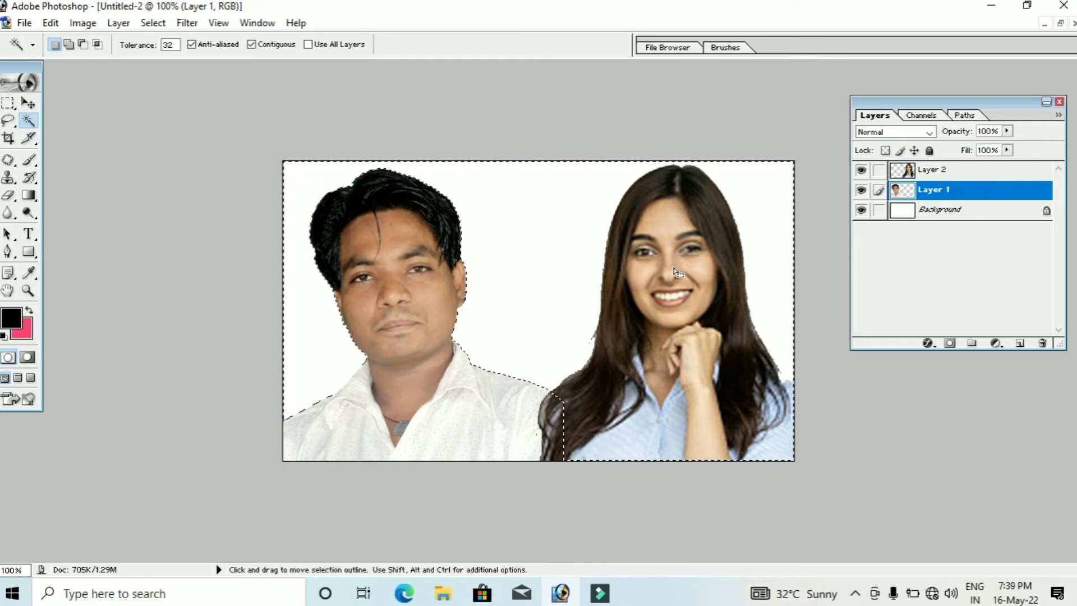
key("ctrl+BackSpace")
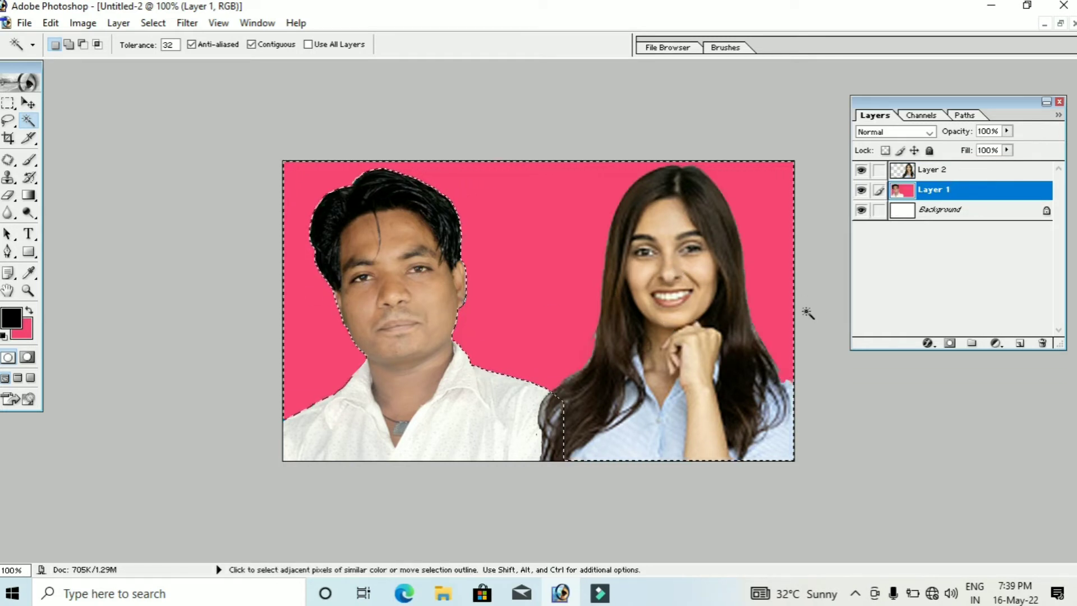
key("ctrl")
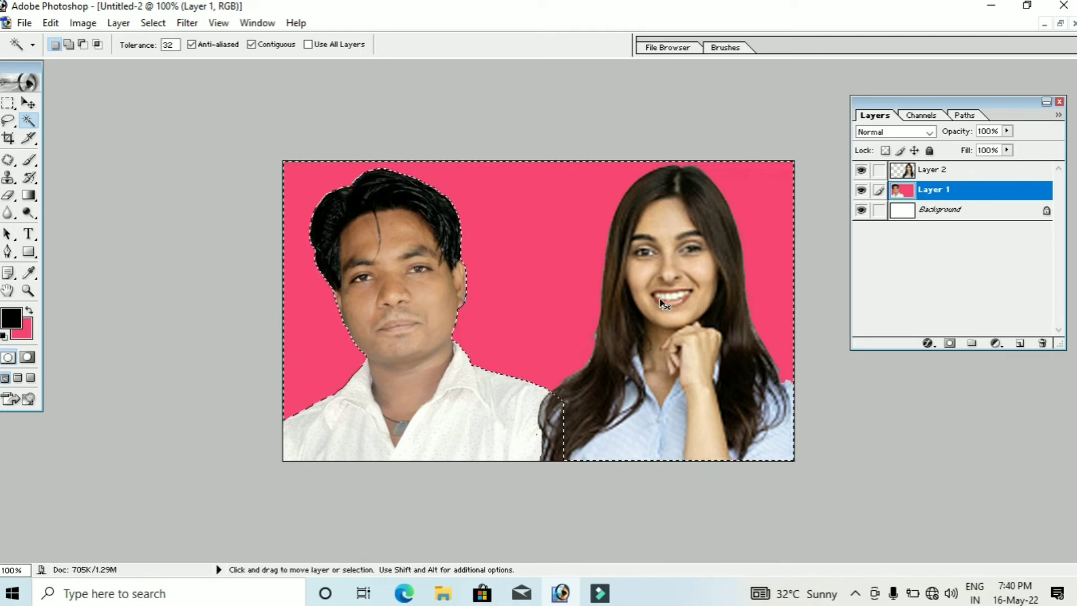
key("ctrl+d")
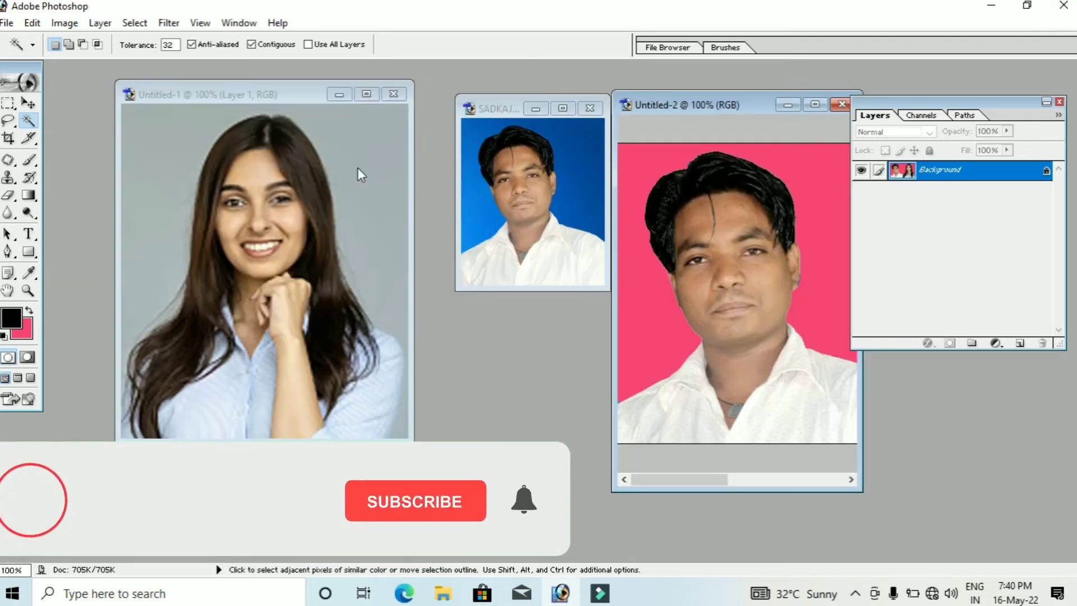
Create a new blank document using the 4 x 6 page preset
left_click(7, 23)
left_click(23, 39)
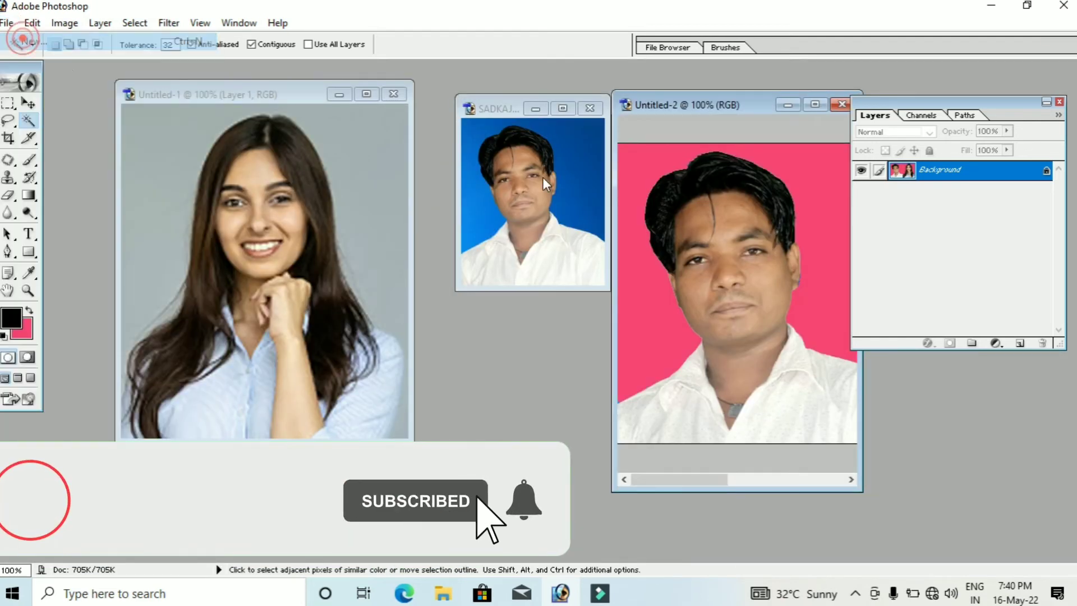
left_click(530, 237)
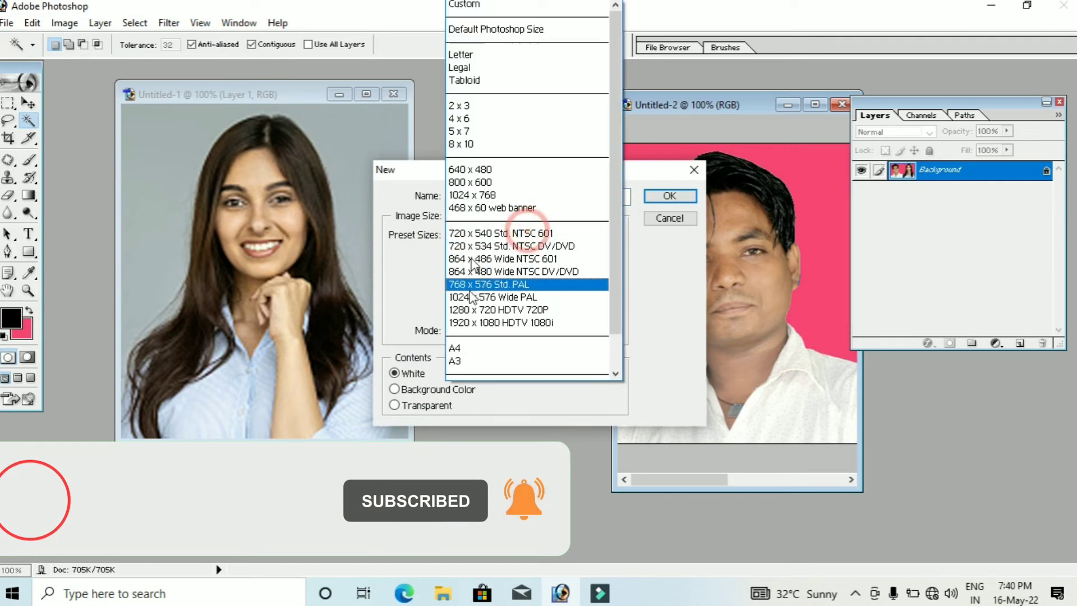
left_click(477, 116)
left_click(669, 197)
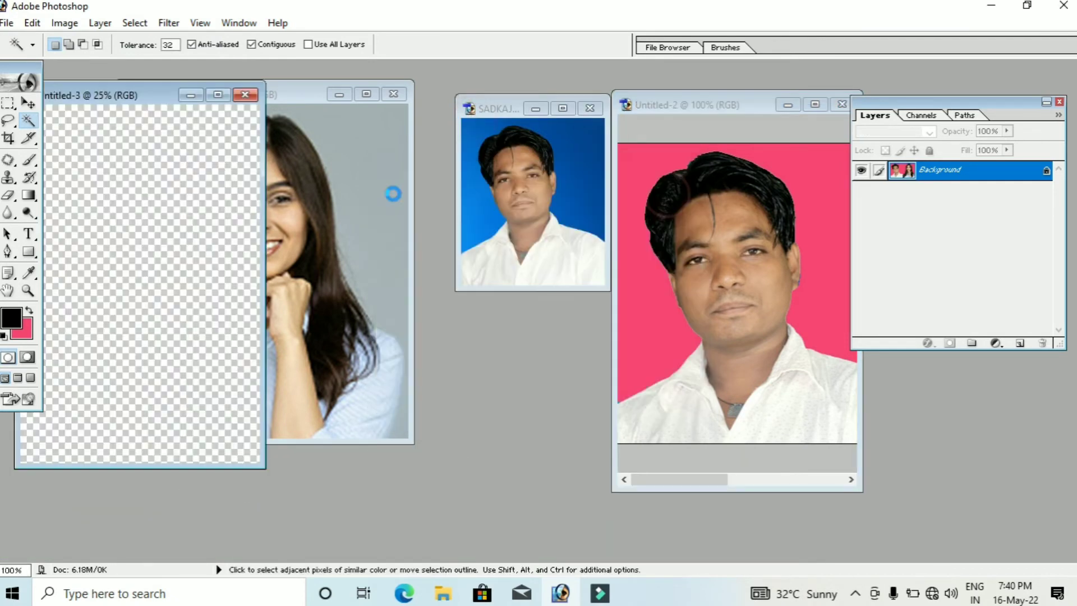
Drag the pink two-portrait photo onto the new page's top-left corner
left_click(28, 103)
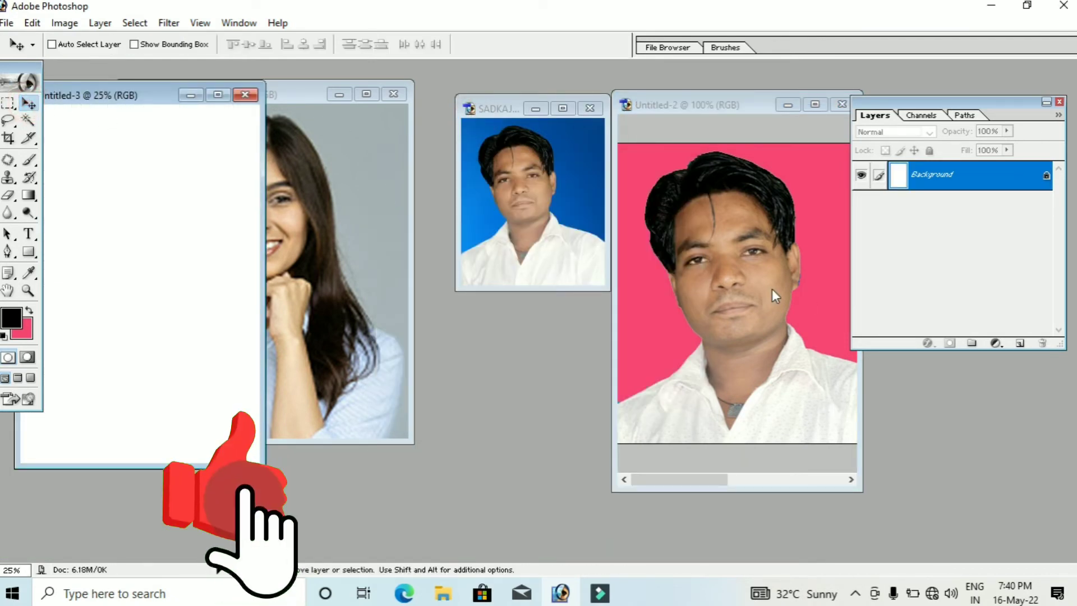
left_click_drag(772, 288, 103, 281)
mouse_move(159, 95)
left_mouse_down()
mouse_move(489, 183)
mouse_move(603, 178)
left_mouse_up()
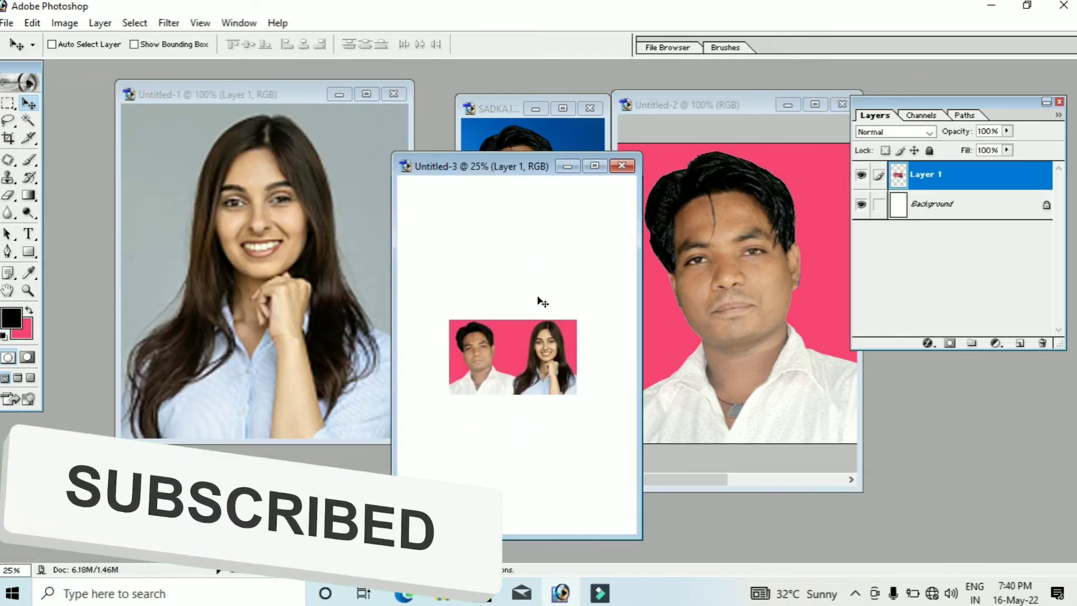
left_click_drag(512, 305, 470, 220)
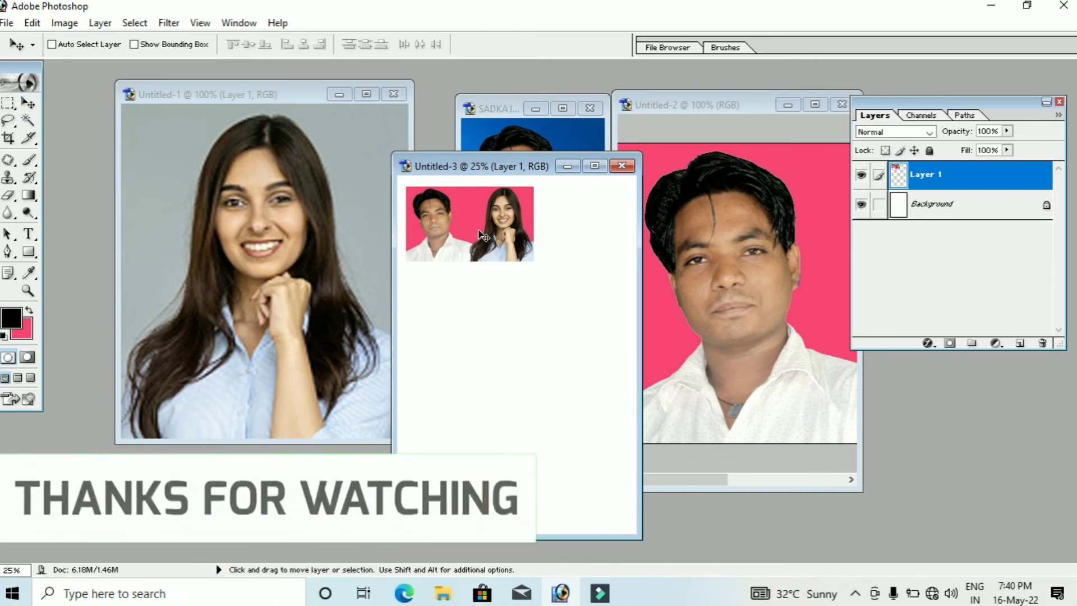
Scale the pasted two-portrait photo down to about 81% and commit the transform
key("ctrl+t")
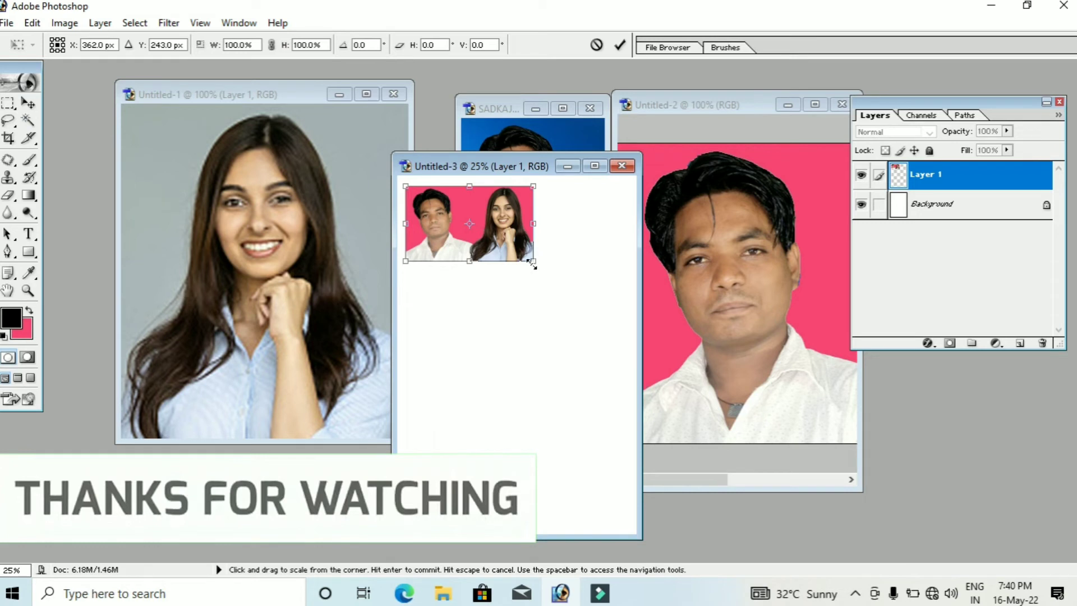
left_click_drag(531, 263, 506, 252)
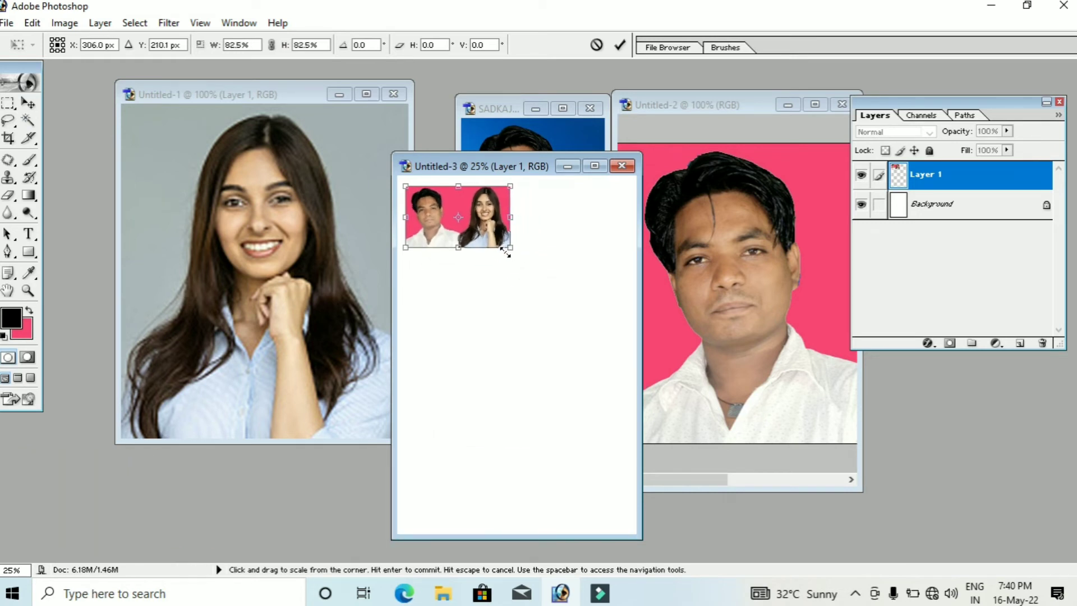
left_click(619, 45)
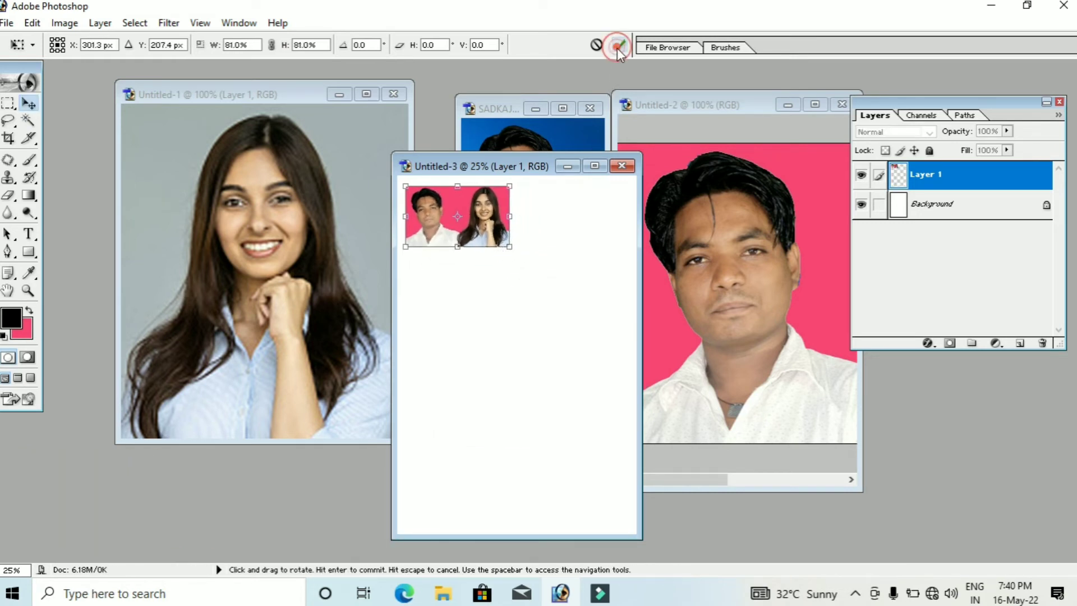
Alt-drag a trial copy of the photo to the right, then undo it
mouse_move(485, 231)
left_mouse_down()
mouse_move(601, 233)
mouse_move(595, 227)
left_mouse_up()
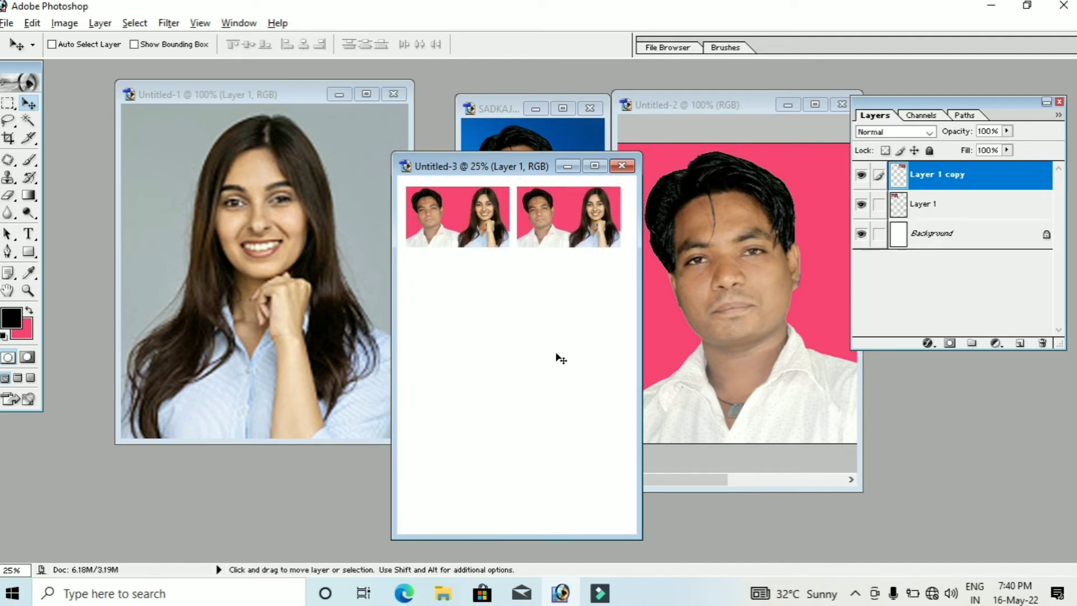
key("ctrl+z")
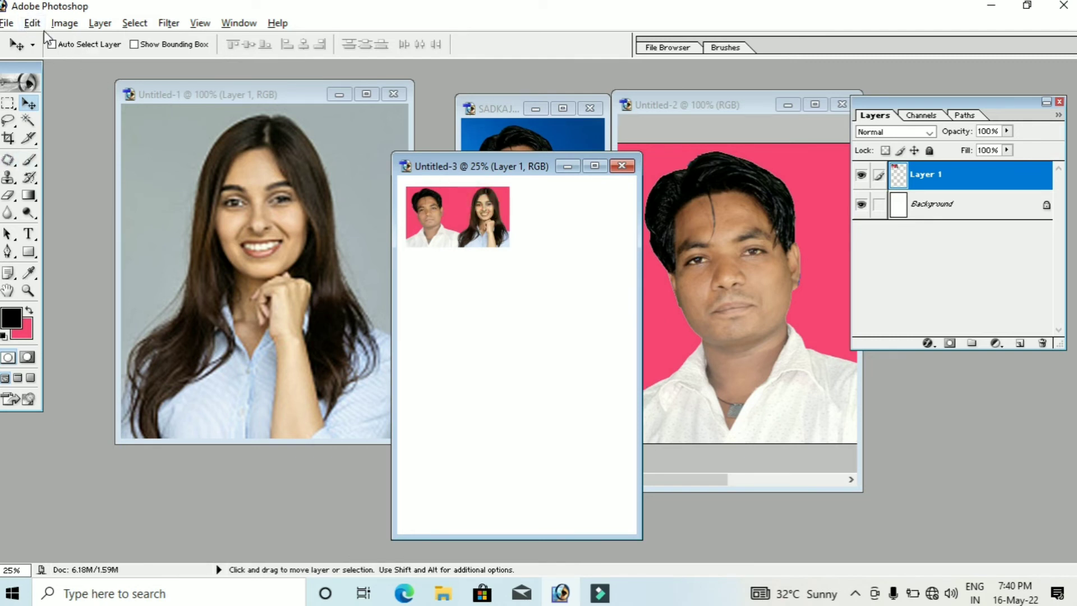
left_click(32, 23)
Stroke the pink two-portrait strip with a 5 px black border
left_click(79, 291)
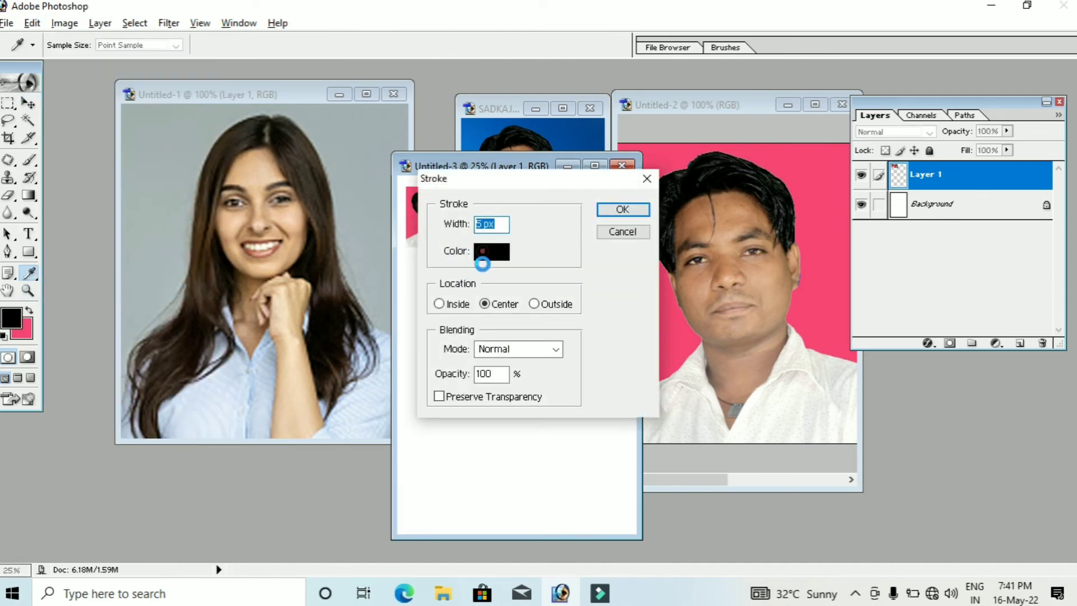
left_click(483, 258)
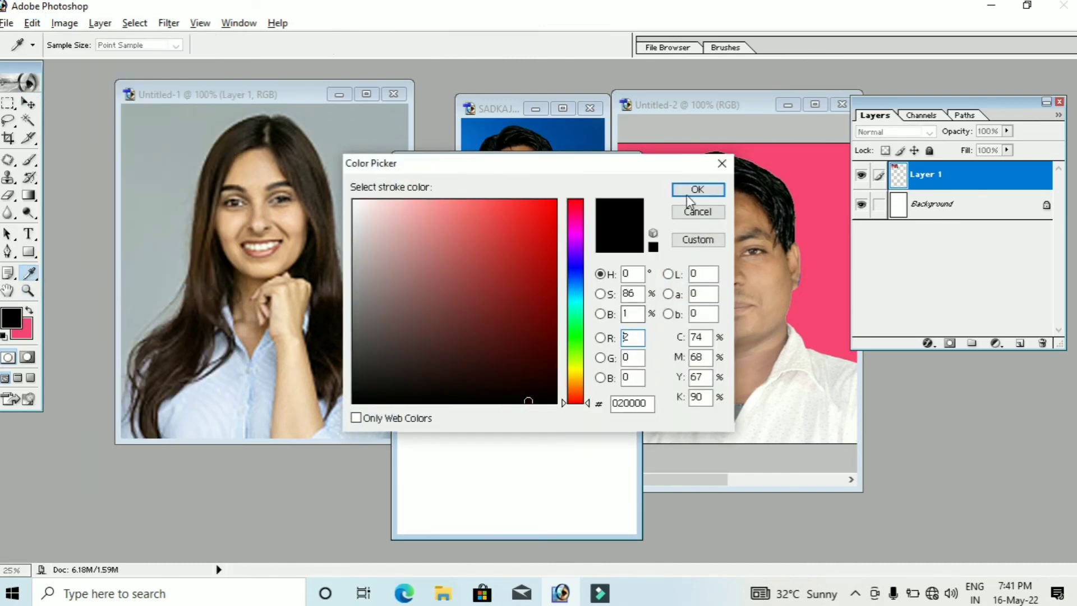
left_click(693, 190)
left_click(621, 210)
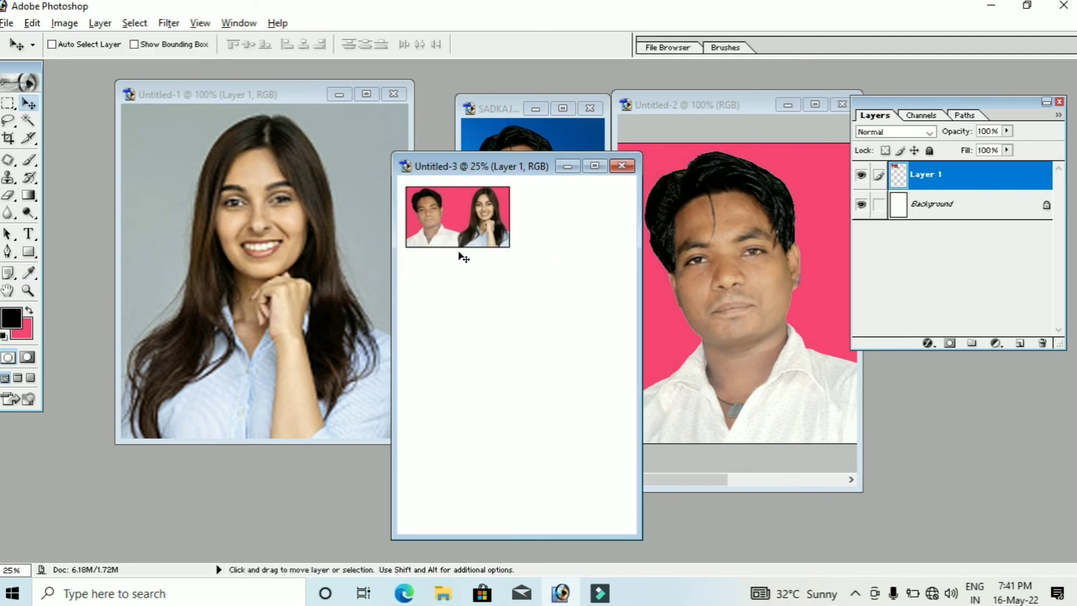
Alt-drag a copy of the bordered photo to the right to start the grid
mouse_move(441, 232)
left_mouse_down()
mouse_move(560, 230)
mouse_move(476, 284)
mouse_move(586, 276)
mouse_move(469, 350)
mouse_move(574, 352)
left_mouse_up()
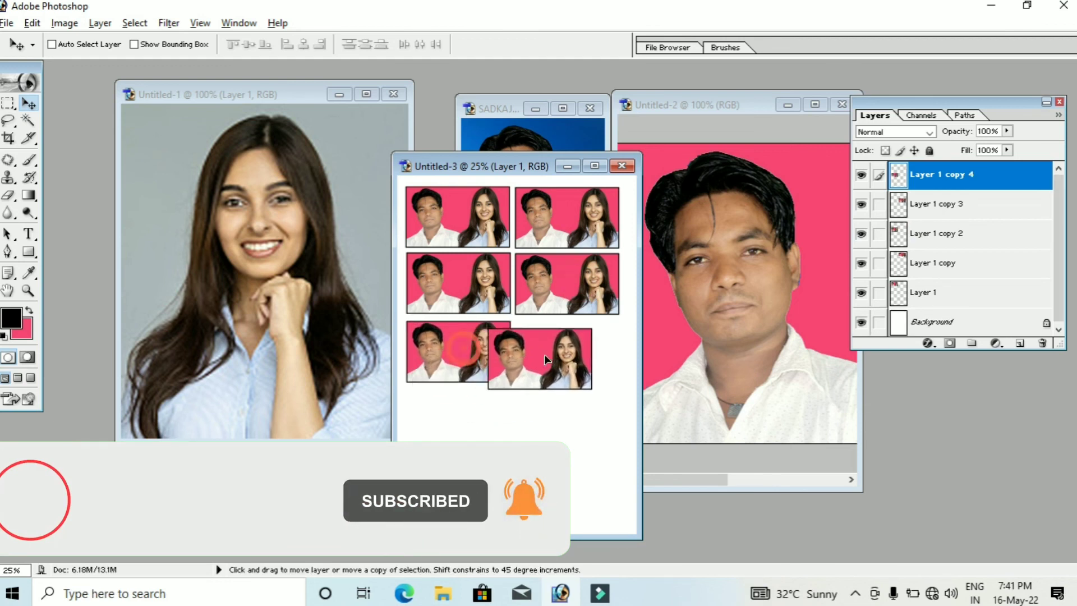